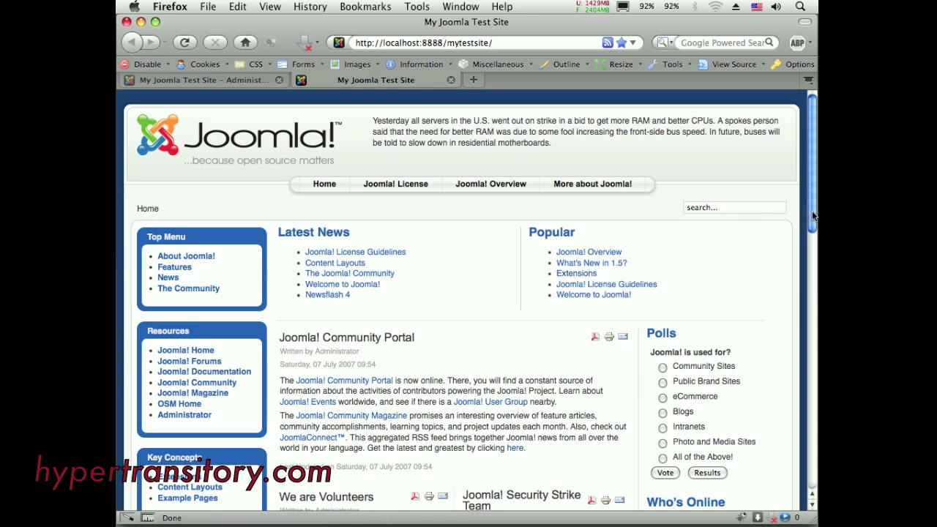
Load the test site's front page with index.php?tp=1 appended to its address to preview the module positions
{"action": "scroll", "coordinate": [813, 216], "scroll_direction": "down", "scroll_amount": 3}
{"action": "scroll", "coordinate": [812, 216], "scroll_direction": "up", "scroll_amount": 3}
{"action": "left_click", "coordinate": [521, 42]}
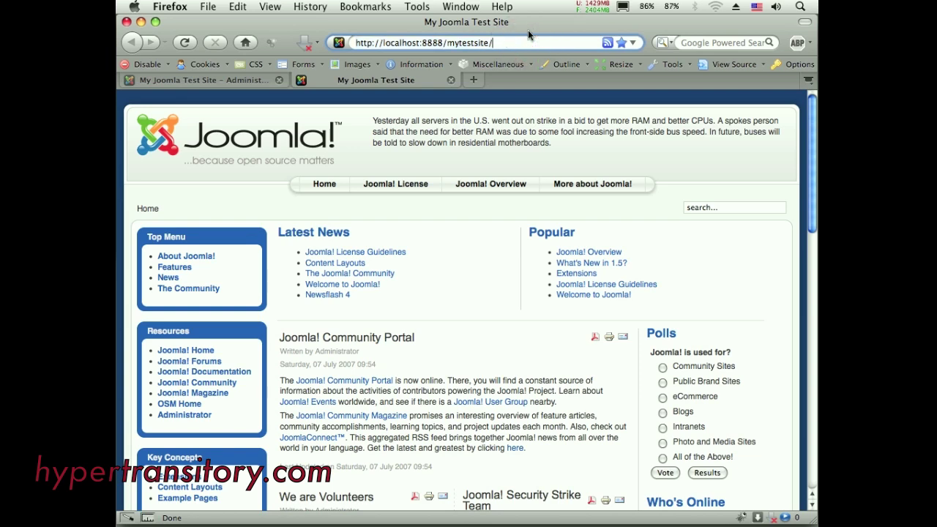
{"action": "type", "text": "index.p"}
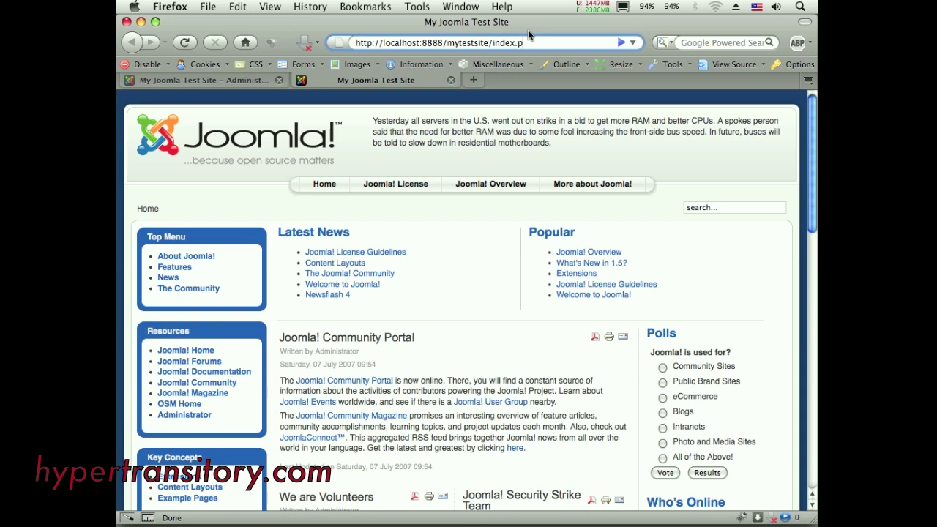
{"action": "type", "text": "hp?tp=1"}
{"action": "key", "text": "Return"}
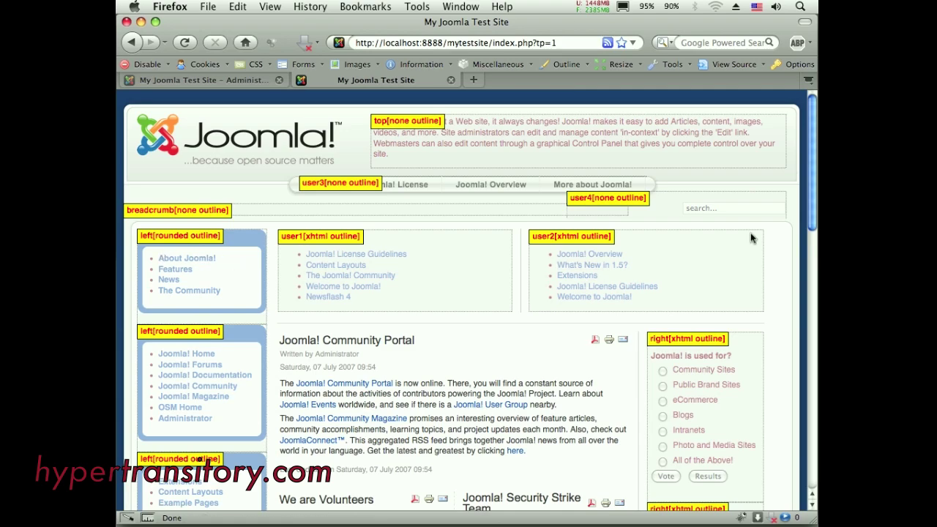
Examine the outlined module positions on the front page, from the header to the footer area
{"action": "left_click_drag", "start_coordinate": [809, 213], "coordinate": [726, 424]}
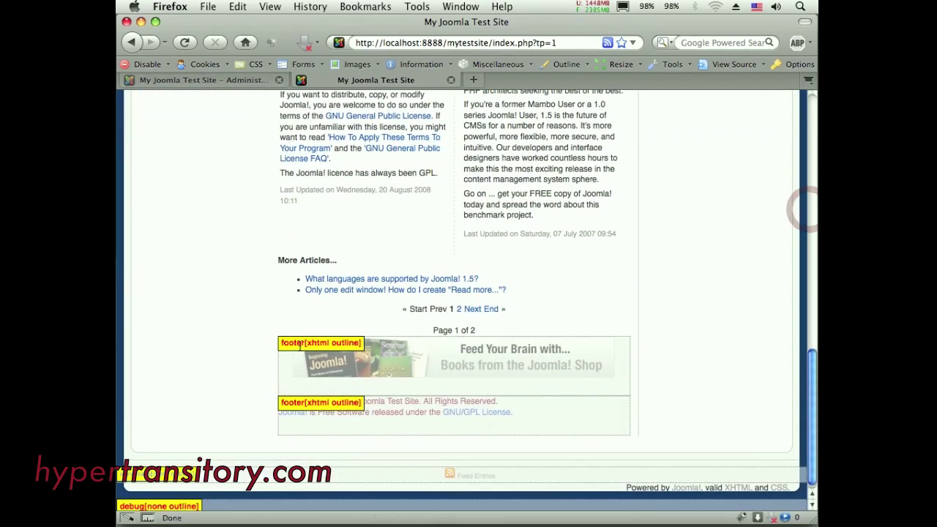
{"action": "left_click_drag", "start_coordinate": [810, 388], "coordinate": [805, 152]}
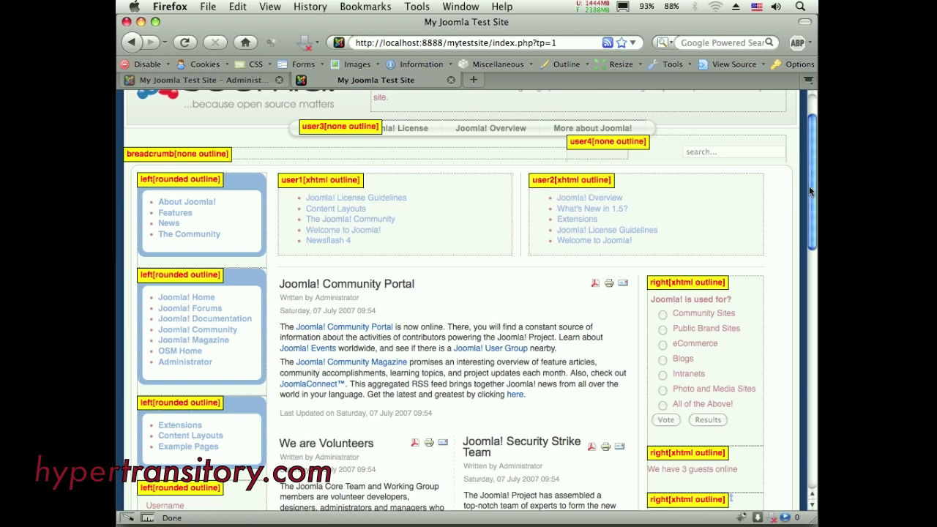
{"action": "left_click_drag", "start_coordinate": [808, 186], "coordinate": [809, 167]}
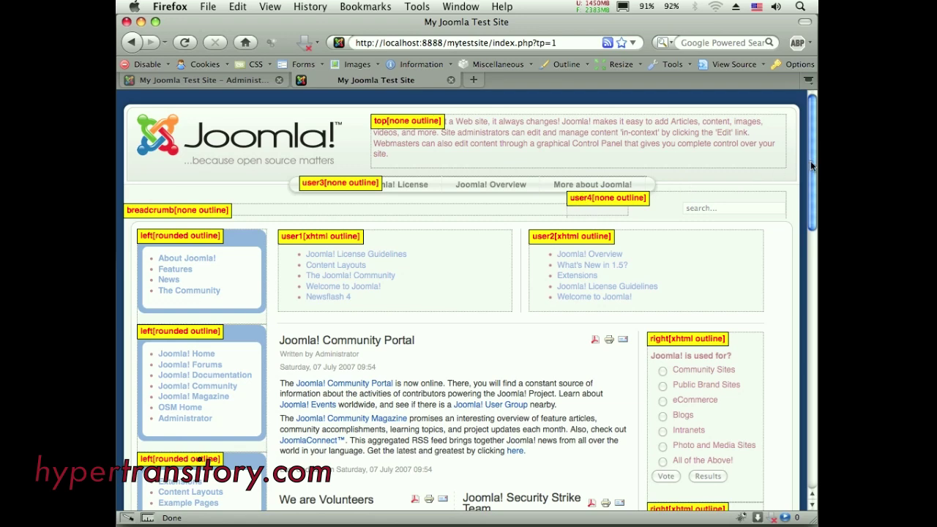
{"action": "mouse_move", "coordinate": [810, 161]}
{"action": "left_mouse_down"}
{"action": "mouse_move", "coordinate": [811, 179]}
{"action": "mouse_move", "coordinate": [815, 150]}
{"action": "left_mouse_up"}
{"action": "scroll", "coordinate": [810, 190], "scroll_direction": "down", "scroll_amount": 10}
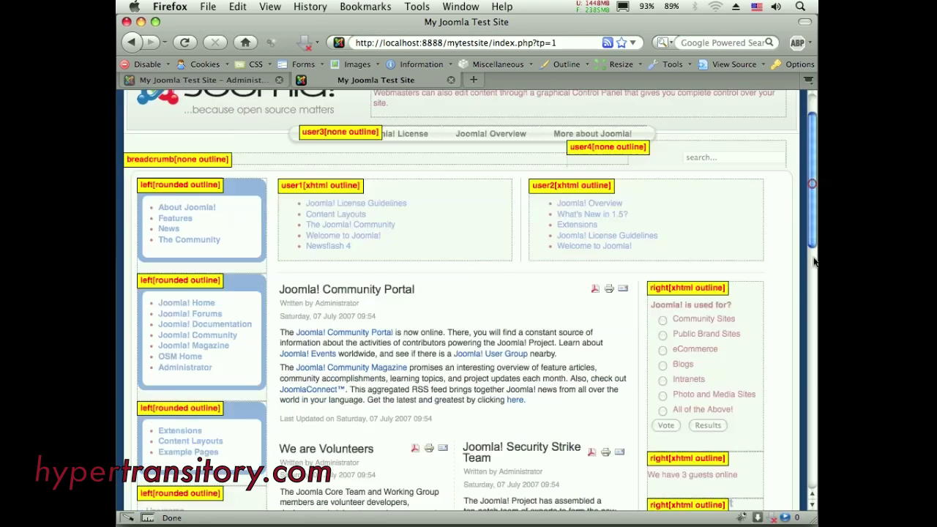
{"action": "scroll", "coordinate": [812, 187], "scroll_direction": "up", "scroll_amount": 10}
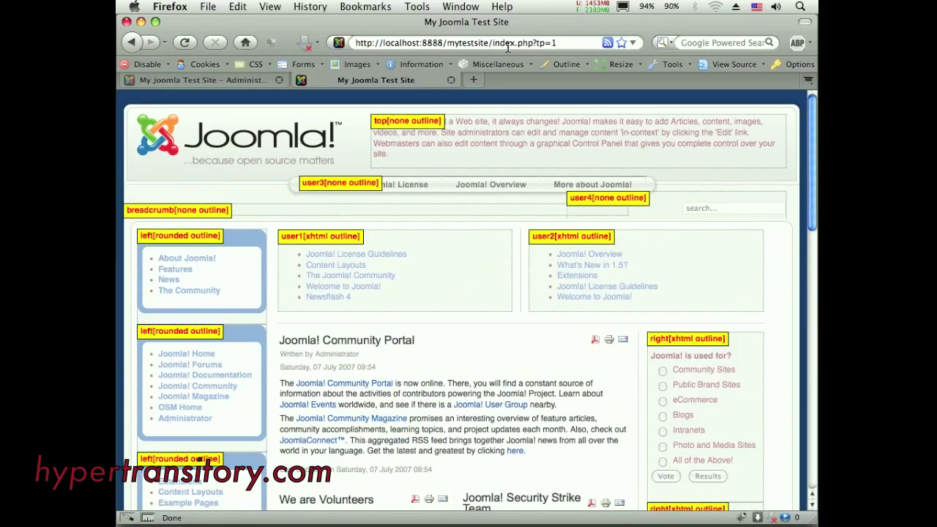
Remove index.php?tp=1 from the address and reload the normal front page at localhost:8888/mytestsite/
{"action": "left_click_drag", "start_coordinate": [492, 42], "coordinate": [558, 42]}
{"action": "key", "text": "BackSpace"}
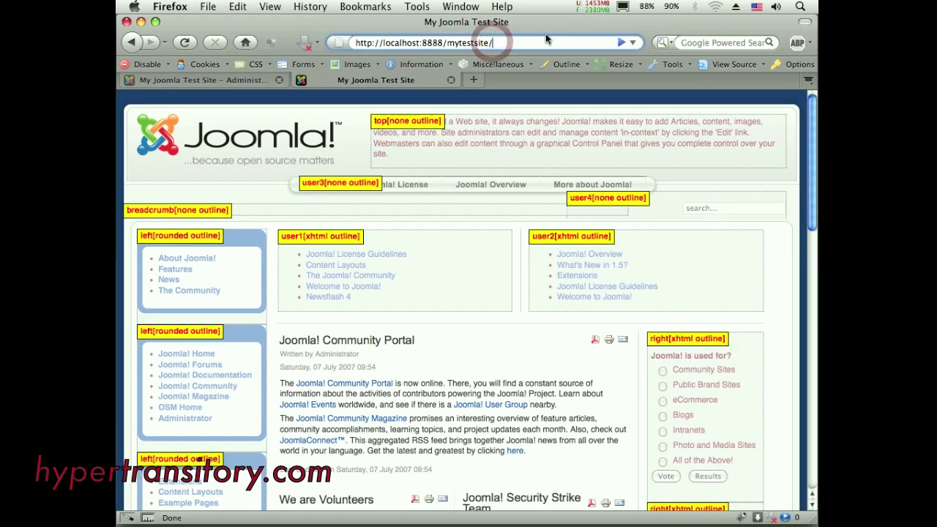
{"action": "key", "text": "Return"}
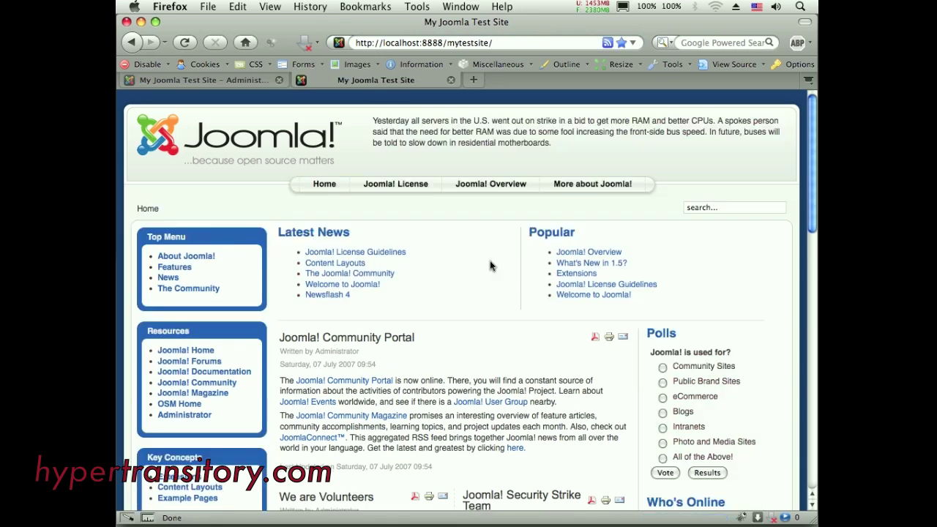
Log in to the site's administration back-end with the prefilled credentials, resubmitting the login if the session has expired
{"action": "left_click", "coordinate": [236, 82]}
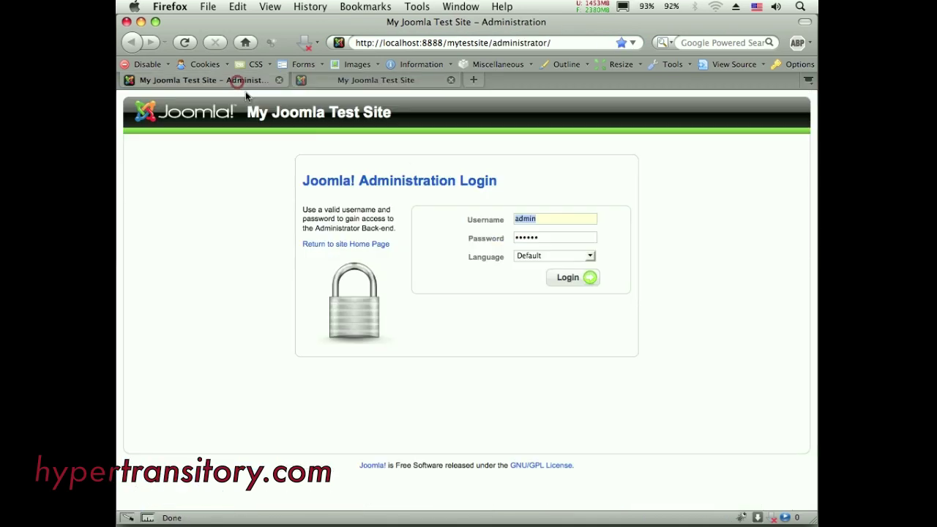
{"action": "left_click", "coordinate": [578, 279]}
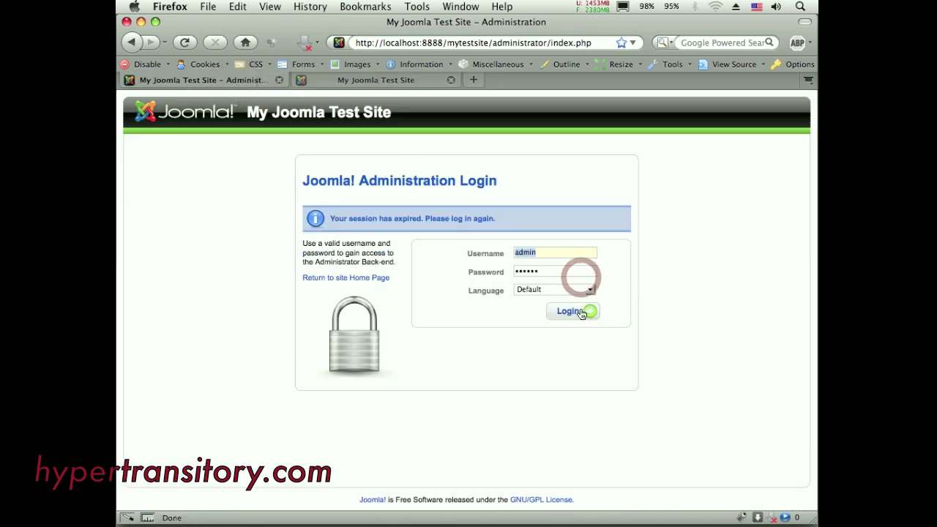
{"action": "left_click", "coordinate": [584, 312]}
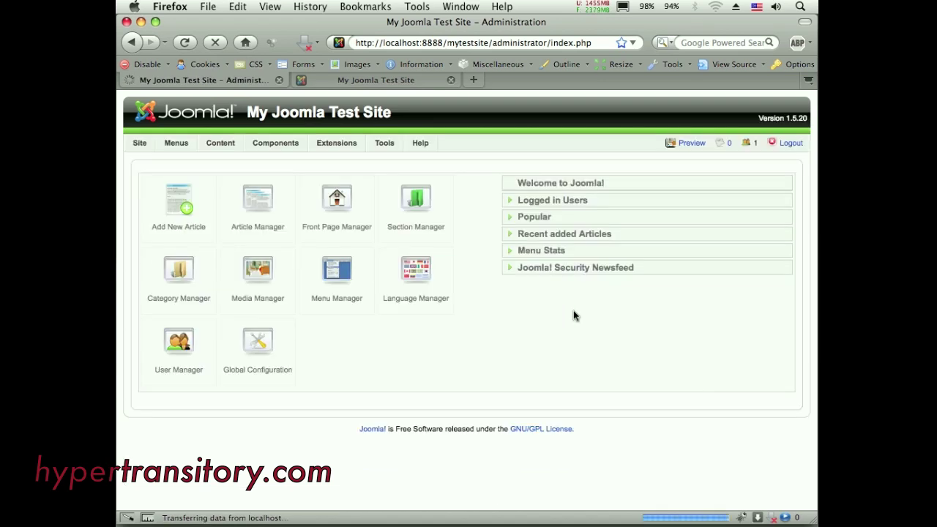
Open the Module Manager and set the number of displayed modules to All
{"action": "mouse_move", "coordinate": [340, 145]}
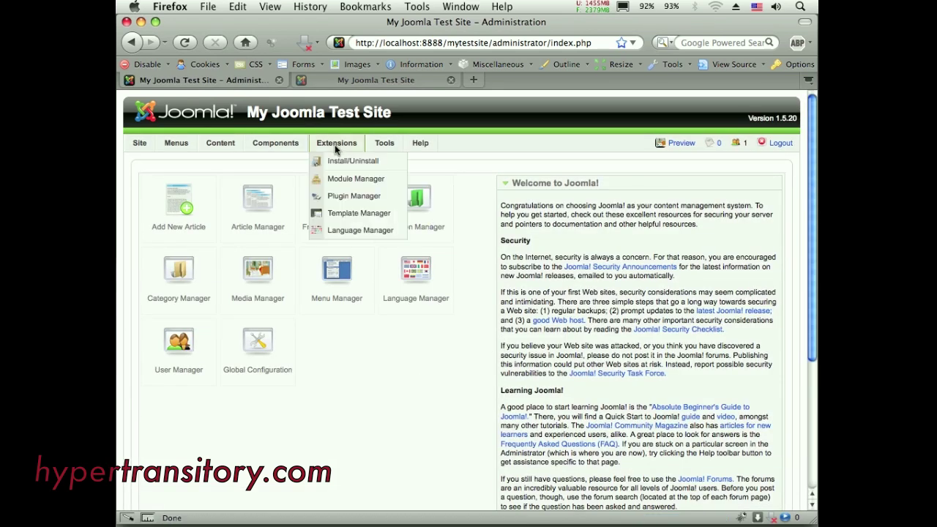
{"action": "left_click", "coordinate": [342, 180]}
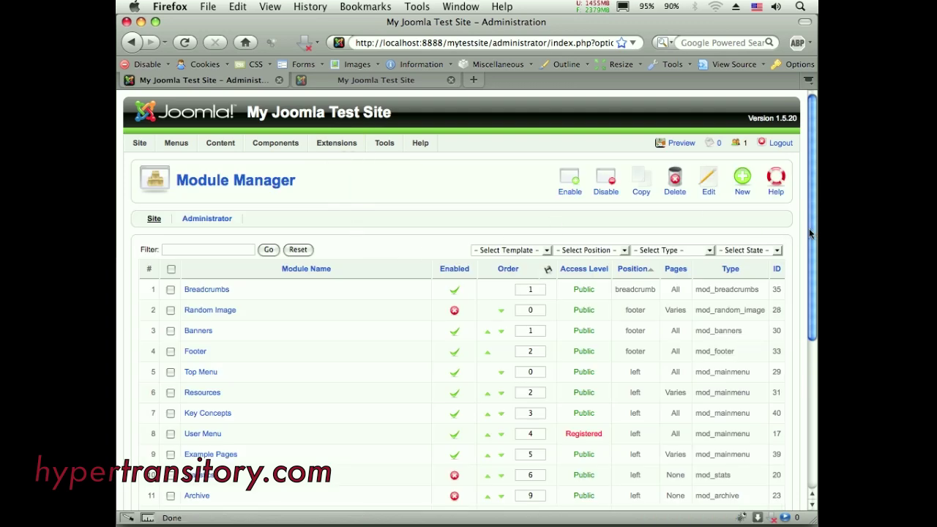
{"action": "left_click_drag", "start_coordinate": [809, 228], "coordinate": [808, 375]}
{"action": "left_click", "coordinate": [368, 461]}
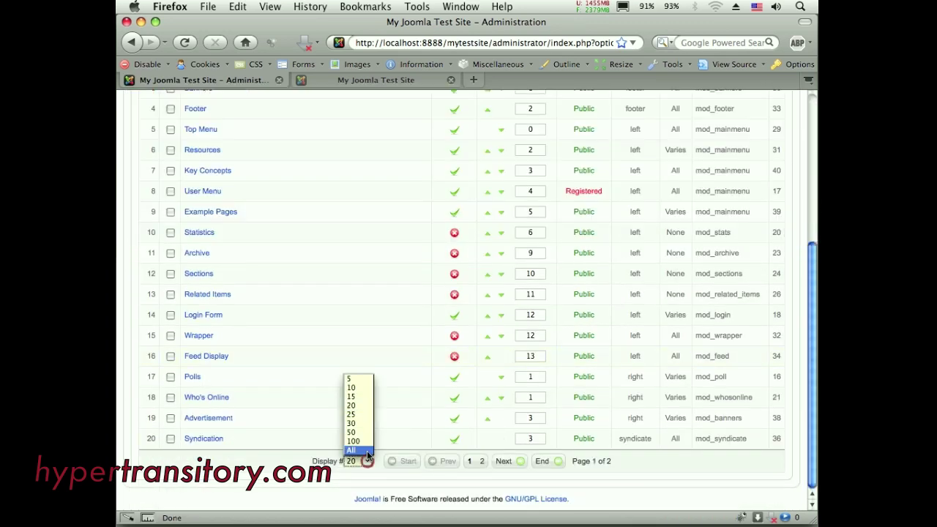
{"action": "left_click", "coordinate": [367, 451]}
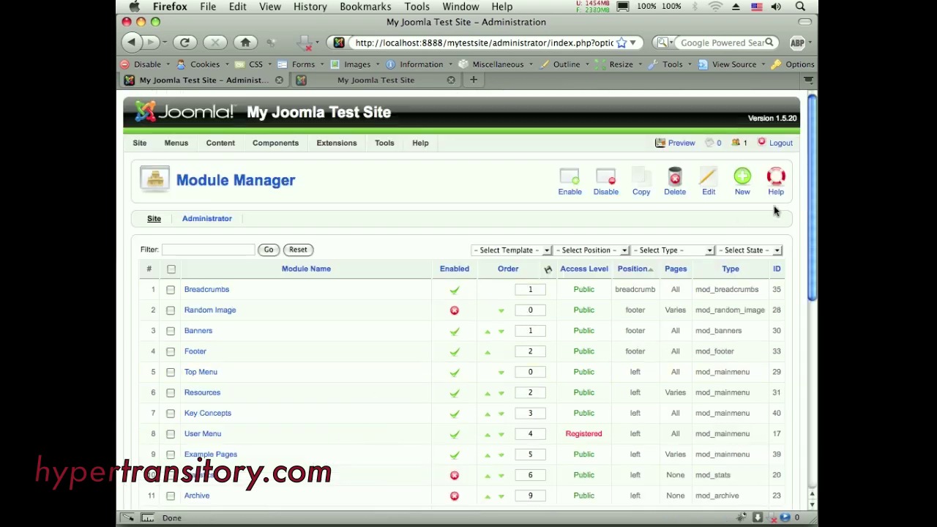
Review the positions assigned in the module list and compare them with the module layout on the front page
{"action": "left_click_drag", "start_coordinate": [808, 196], "coordinate": [797, 223]}
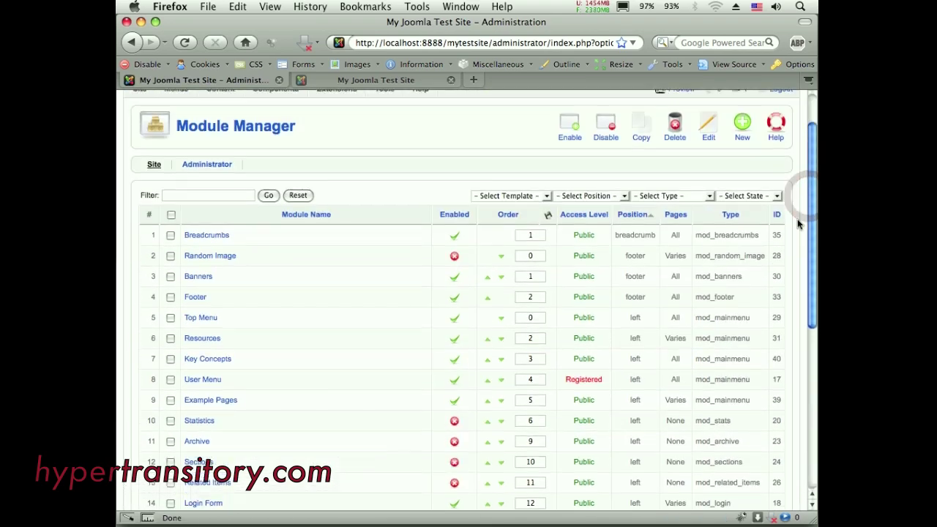
{"action": "scroll", "coordinate": [798, 223], "scroll_direction": "up", "scroll_amount": 1}
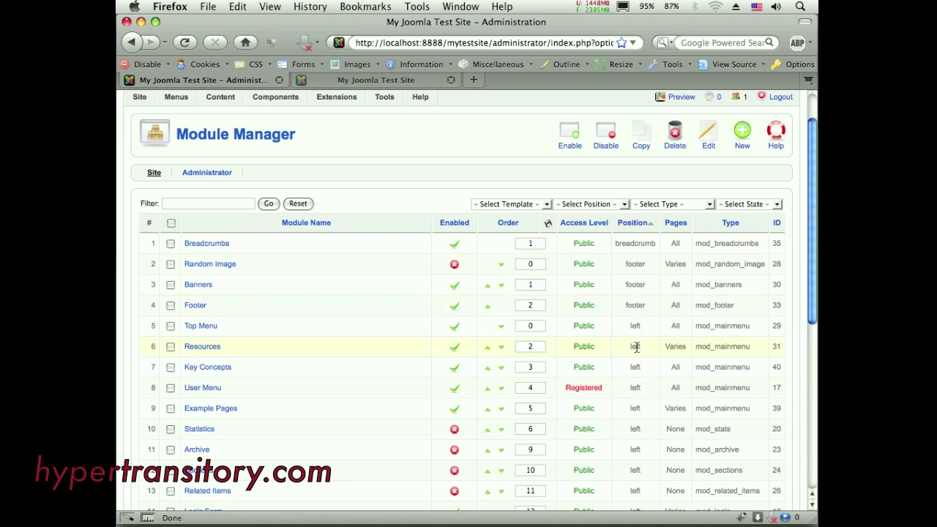
{"action": "left_click_drag", "start_coordinate": [807, 235], "coordinate": [747, 270]}
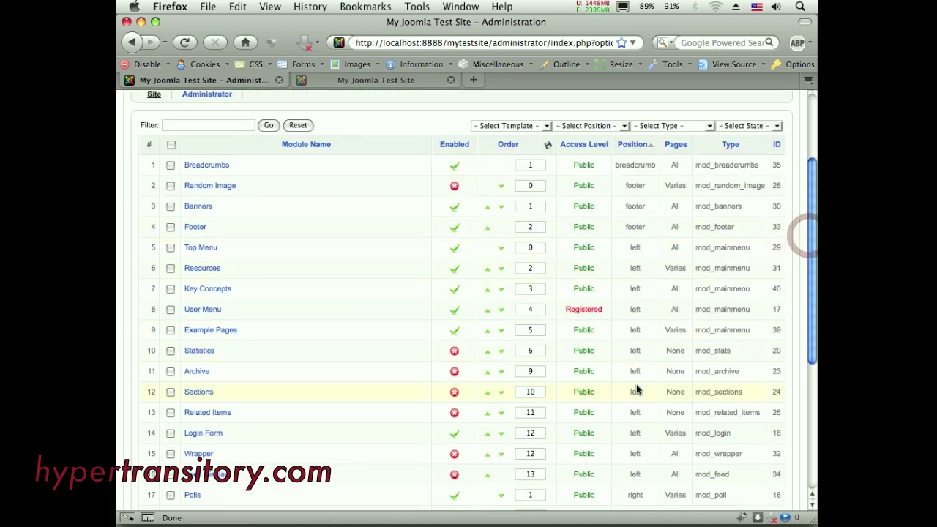
{"action": "left_click_drag", "start_coordinate": [810, 323], "coordinate": [811, 425]}
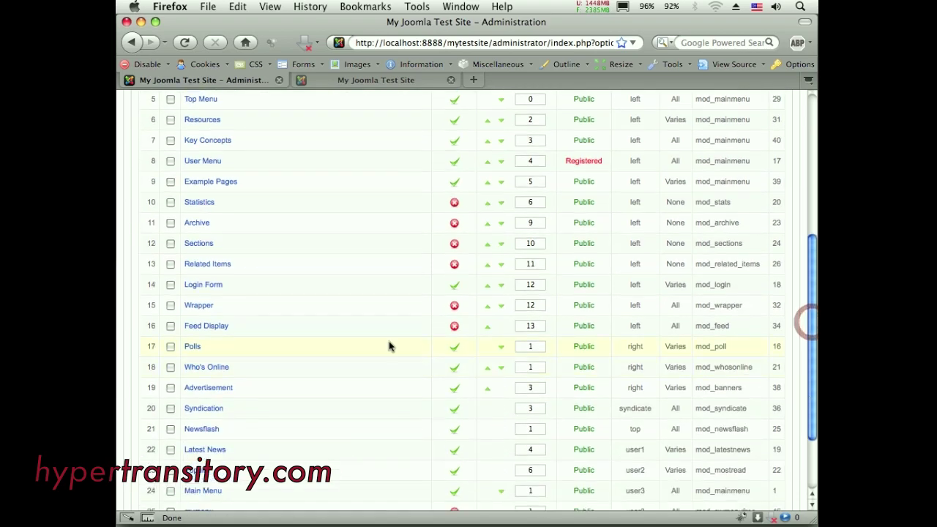
{"action": "left_click", "coordinate": [375, 82]}
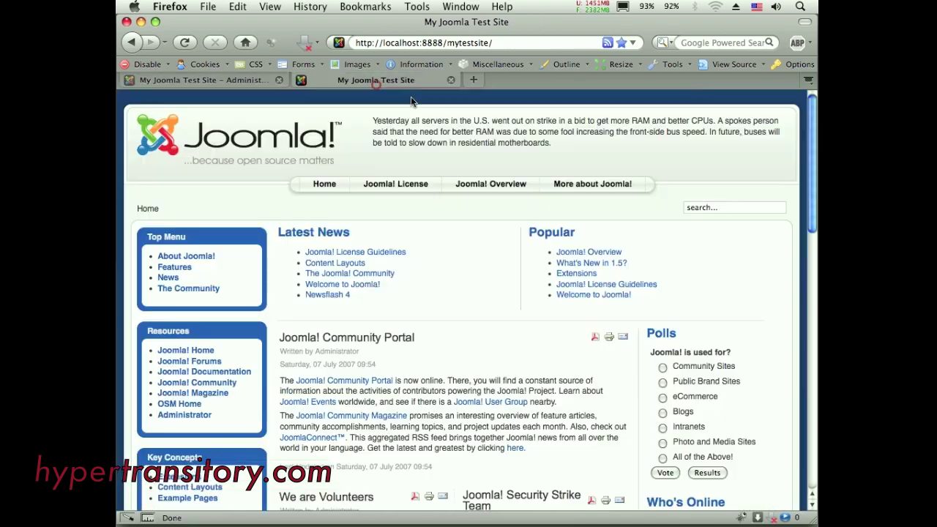
{"action": "mouse_move", "coordinate": [806, 205]}
{"action": "left_mouse_down"}
{"action": "mouse_move", "coordinate": [802, 331]}
{"action": "mouse_move", "coordinate": [804, 199]}
{"action": "left_mouse_up"}
{"action": "mouse_move", "coordinate": [809, 206]}
{"action": "left_mouse_down"}
{"action": "mouse_move", "coordinate": [813, 223]}
{"action": "mouse_move", "coordinate": [802, 199]}
{"action": "left_mouse_up"}
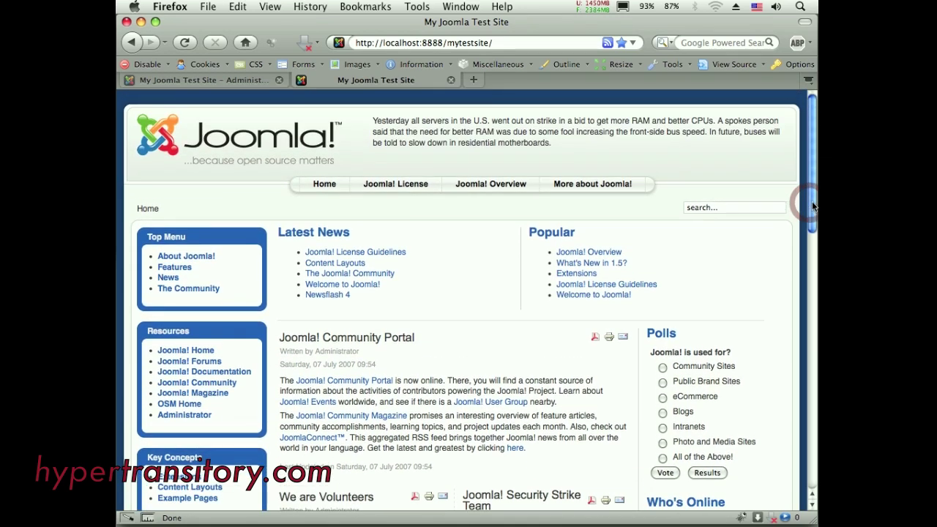
{"action": "left_click", "coordinate": [244, 81]}
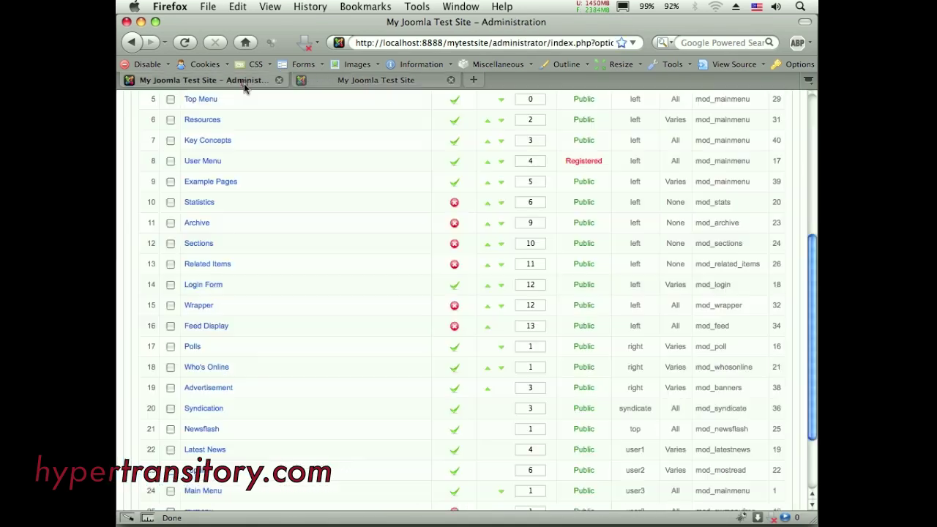
Set the Polls module's position to left, save it, and reload the front page to check its placement
{"action": "left_click", "coordinate": [193, 349]}
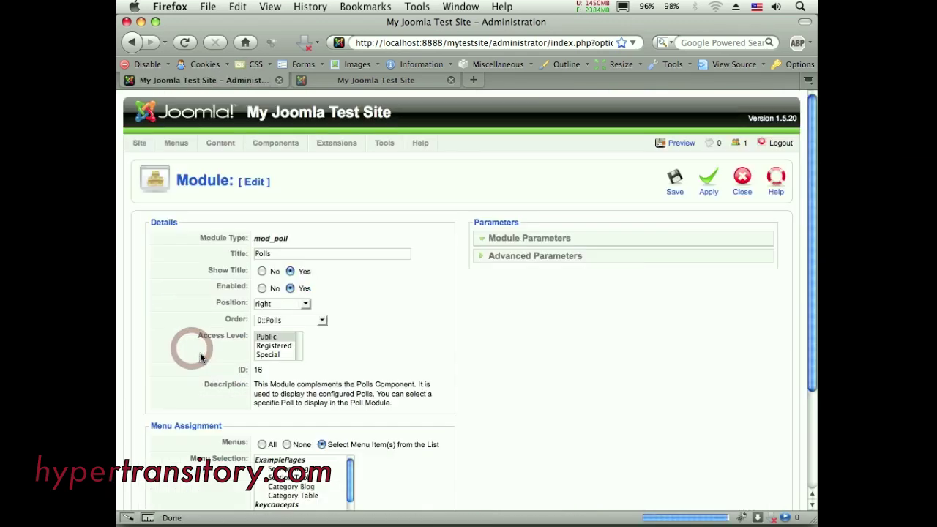
{"action": "left_click", "coordinate": [306, 303]}
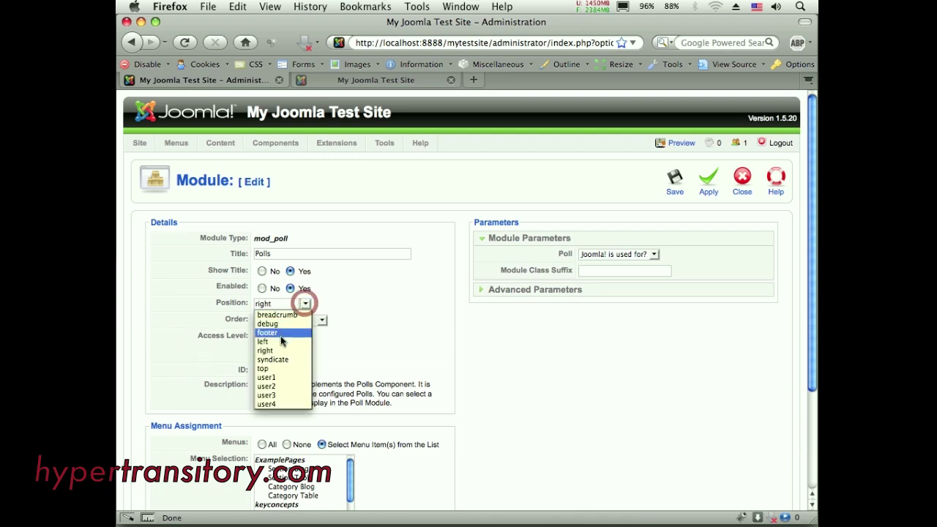
{"action": "left_click", "coordinate": [277, 342]}
{"action": "left_click", "coordinate": [674, 179]}
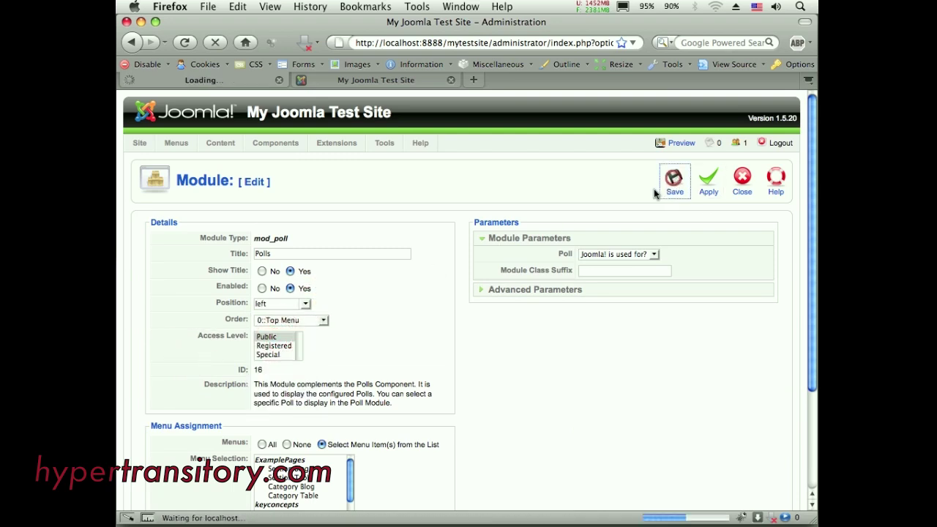
{"action": "left_click", "coordinate": [409, 80]}
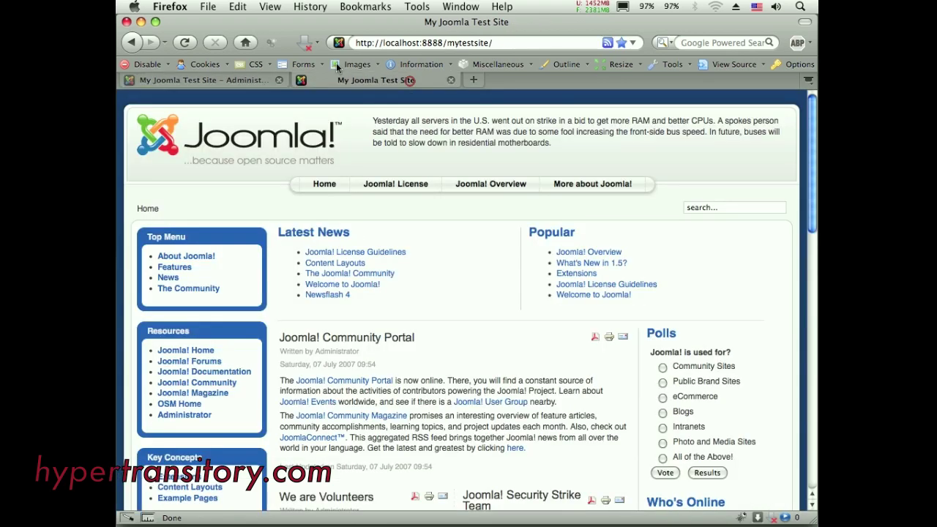
{"action": "left_click", "coordinate": [183, 43]}
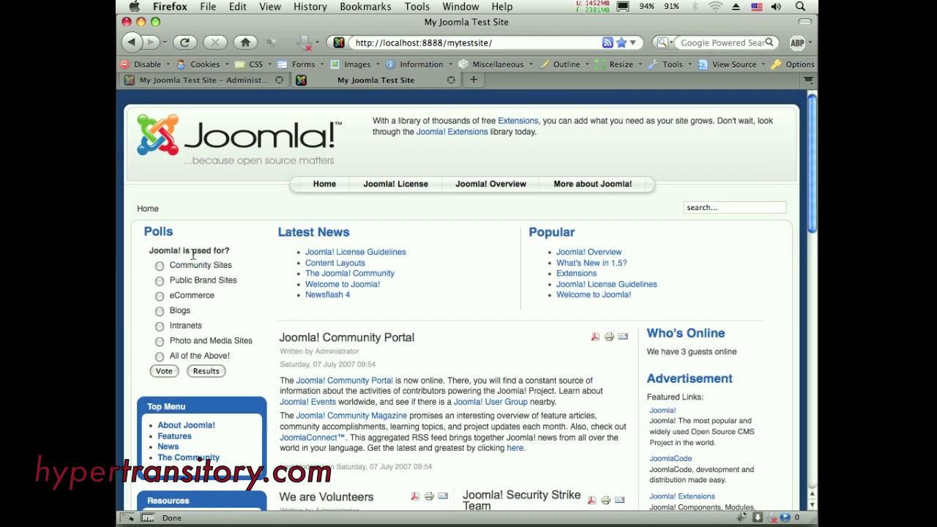
Set the Polls module's position to right, save it, and return to the site's front page
{"action": "left_click", "coordinate": [233, 81]}
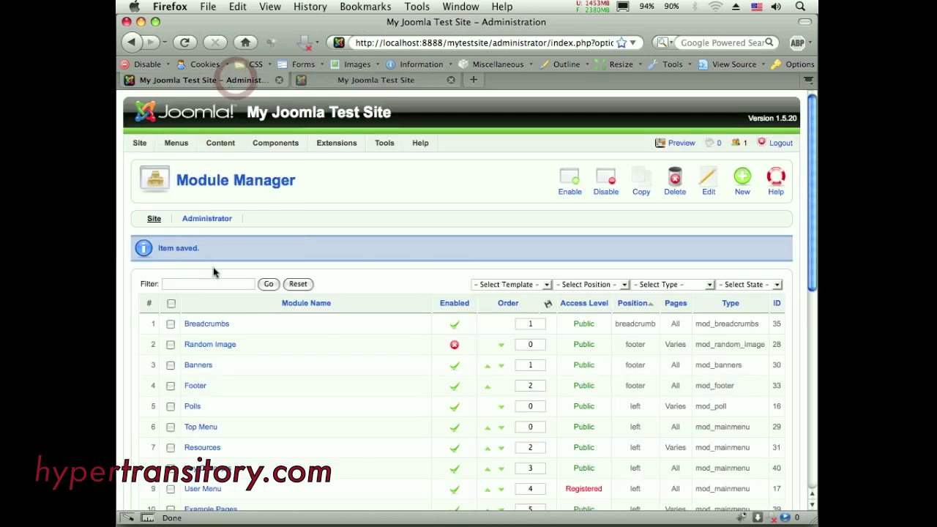
{"action": "left_click", "coordinate": [192, 405]}
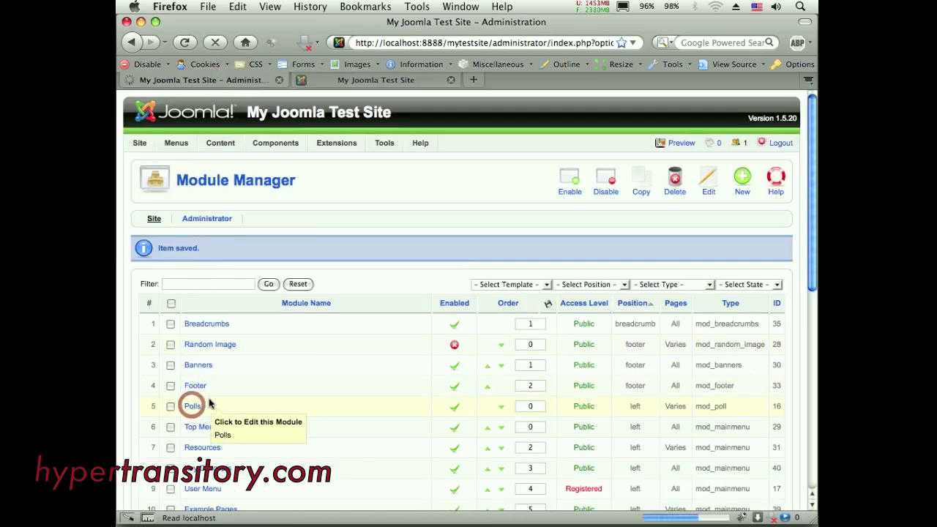
{"action": "left_click", "coordinate": [322, 320]}
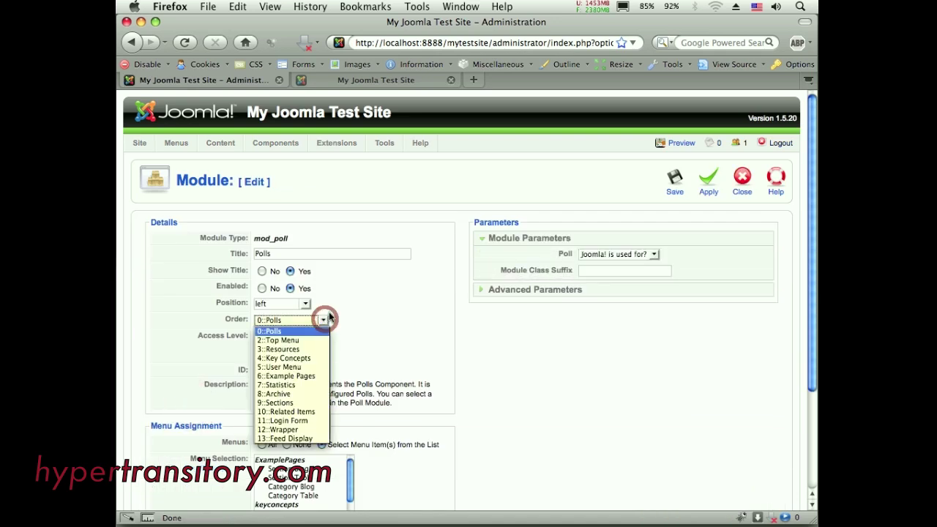
{"action": "left_click", "coordinate": [305, 303]}
{"action": "left_click", "coordinate": [280, 350]}
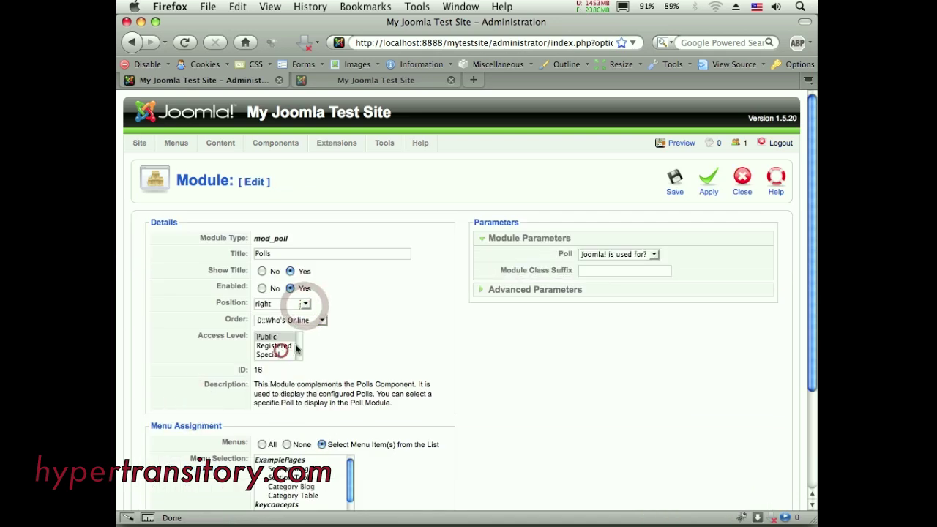
{"action": "left_click", "coordinate": [675, 183]}
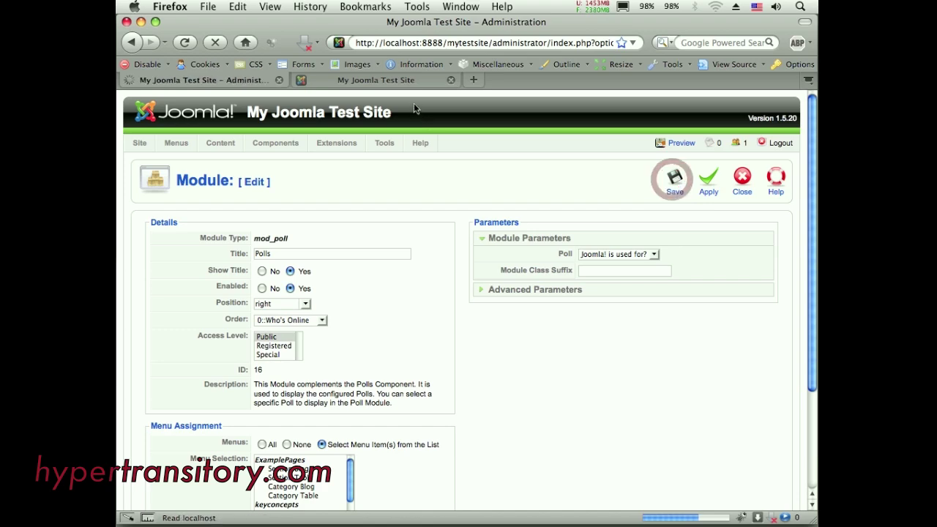
{"action": "left_click", "coordinate": [410, 80]}
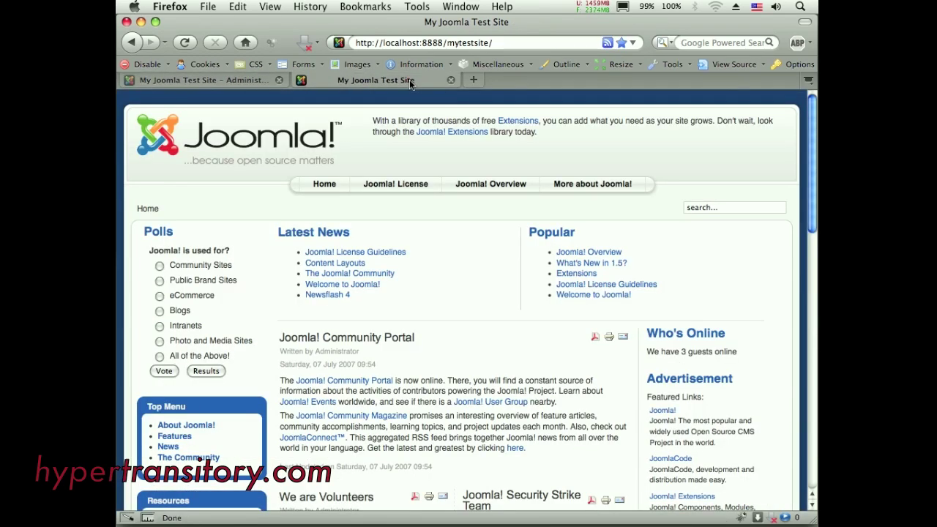
Reload the front page to check the Polls module's placement, and return to the Module Manager
{"action": "left_click", "coordinate": [186, 42]}
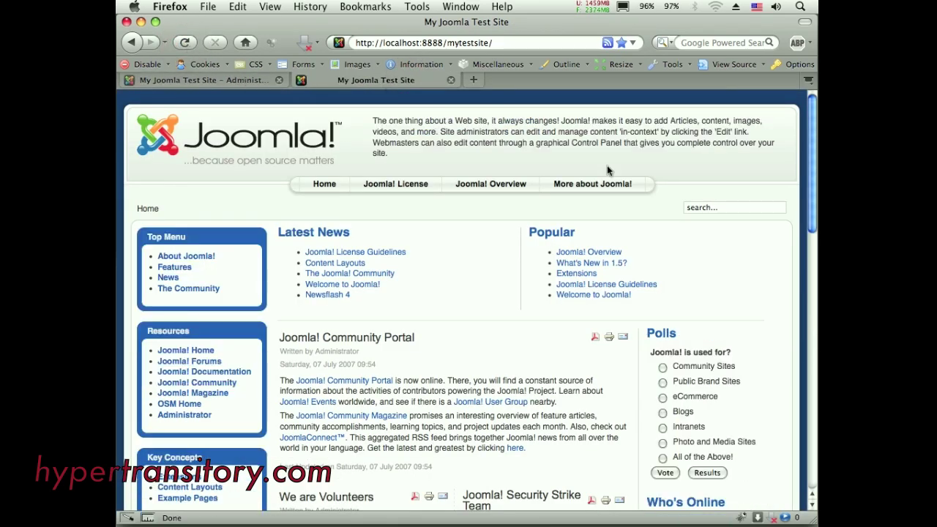
{"action": "mouse_move", "coordinate": [811, 179]}
{"action": "left_mouse_down"}
{"action": "mouse_move", "coordinate": [809, 228]}
{"action": "mouse_move", "coordinate": [811, 176]}
{"action": "left_mouse_up"}
{"action": "left_click", "coordinate": [245, 82]}
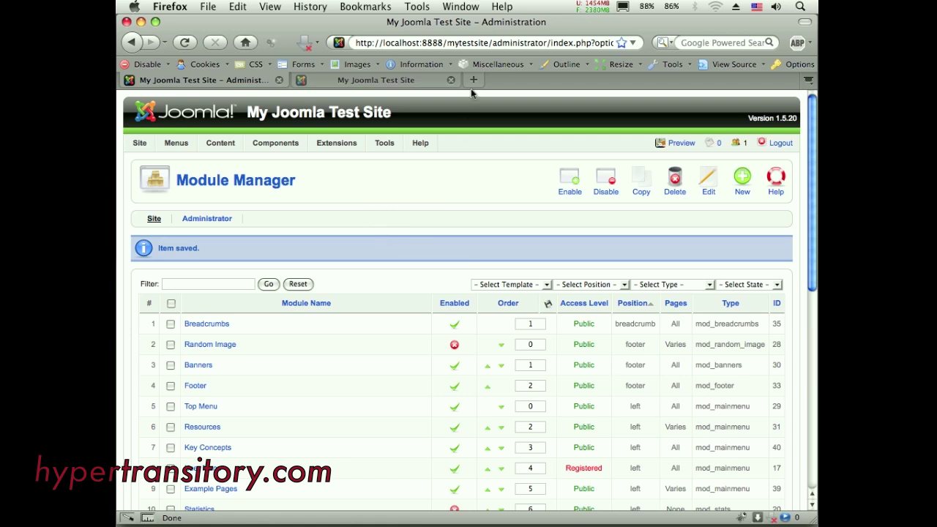
Open the rhuk_milkyway template from the Template Manager and bring up its HTML source
{"action": "left_click_drag", "start_coordinate": [513, 23], "coordinate": [516, 24]}
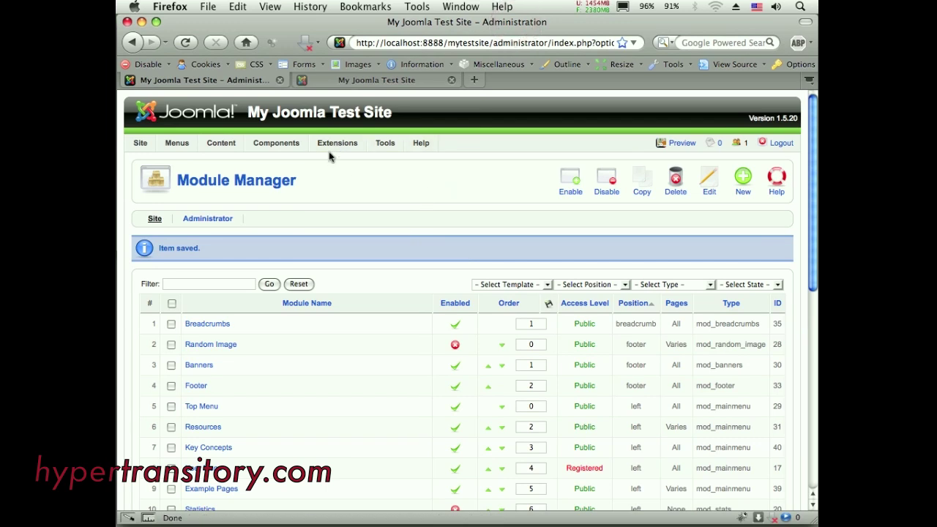
{"action": "mouse_move", "coordinate": [333, 145]}
{"action": "left_click", "coordinate": [363, 213]}
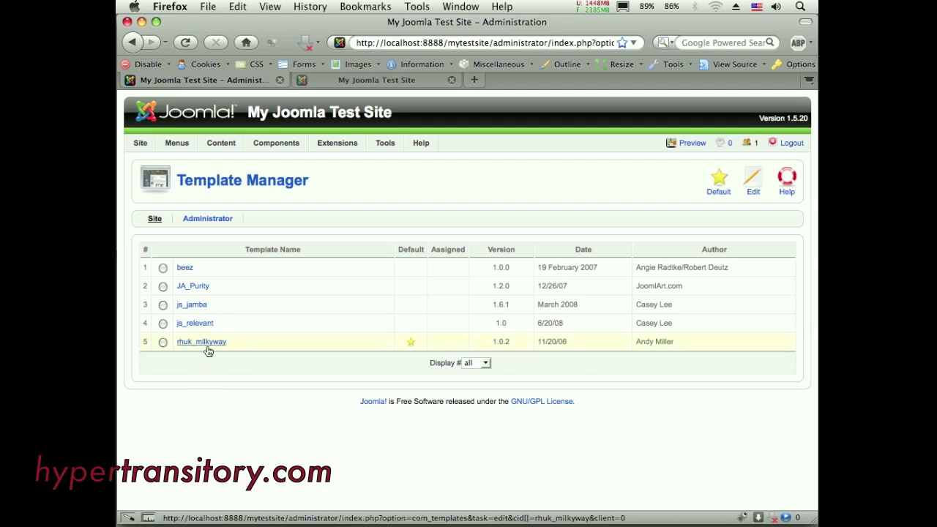
{"action": "mouse_move", "coordinate": [207, 347]}
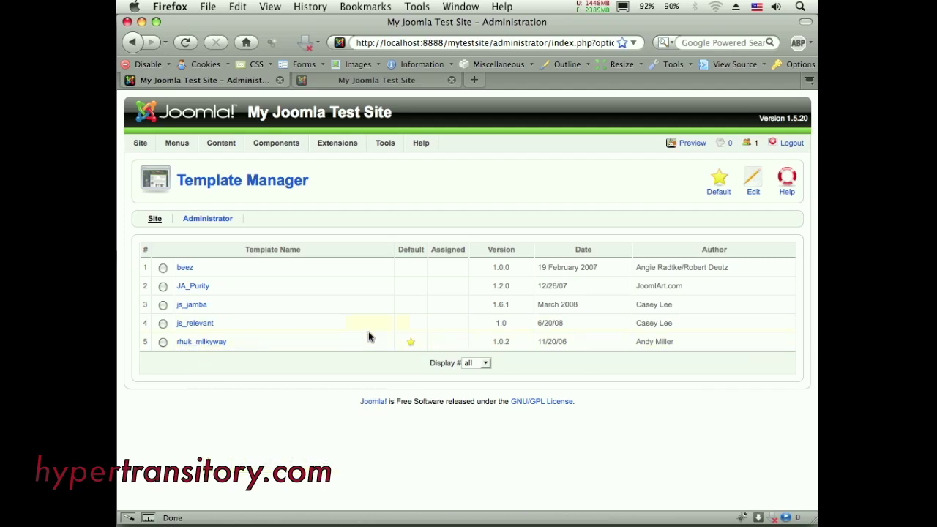
{"action": "left_click", "coordinate": [205, 343]}
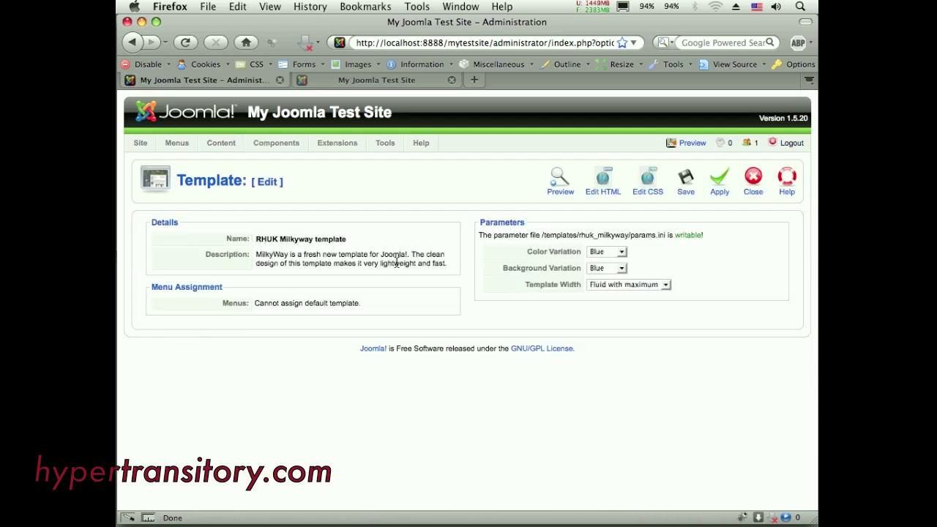
{"action": "left_click", "coordinate": [598, 183]}
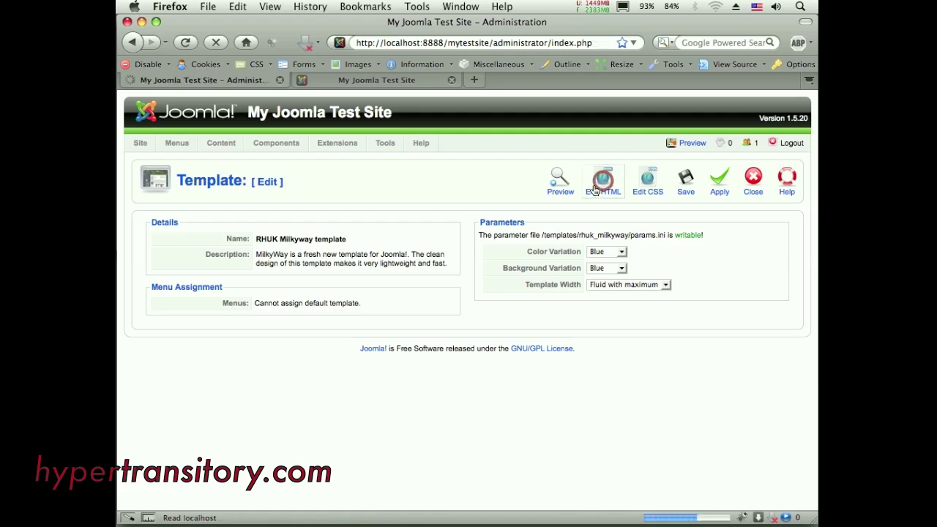
Examine the user1 and user2 module includes in the template's index.php, and leave the HTML editor without saving
{"action": "left_click_drag", "start_coordinate": [812, 167], "coordinate": [813, 238]}
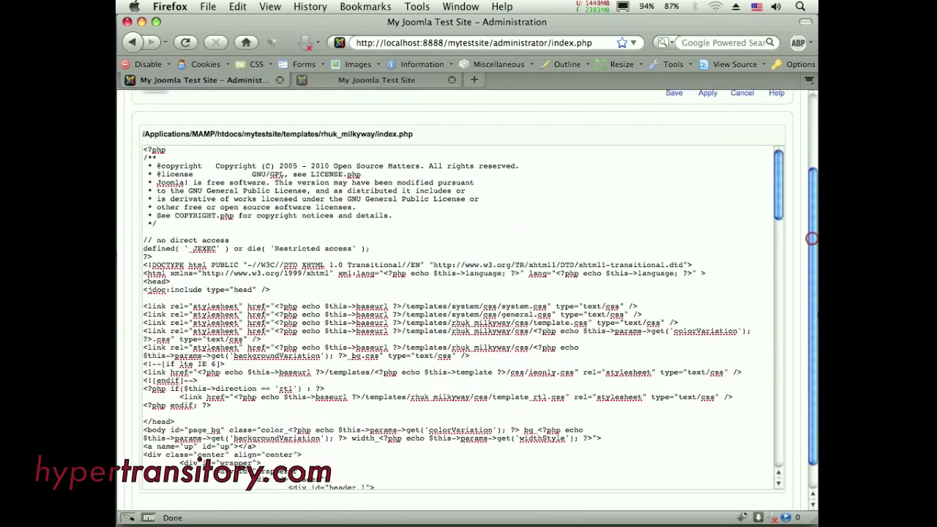
{"action": "left_click_drag", "start_coordinate": [778, 198], "coordinate": [754, 314]}
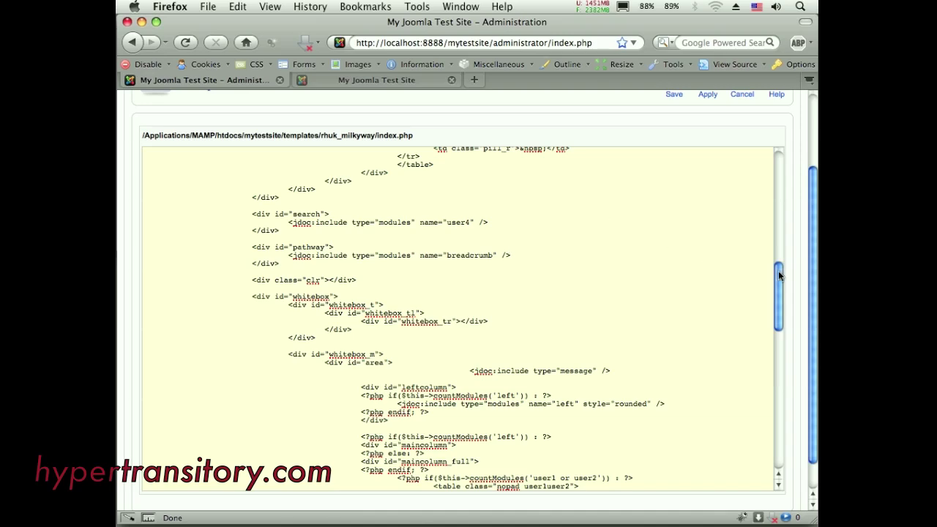
{"action": "left_click_drag", "start_coordinate": [778, 271], "coordinate": [776, 325]}
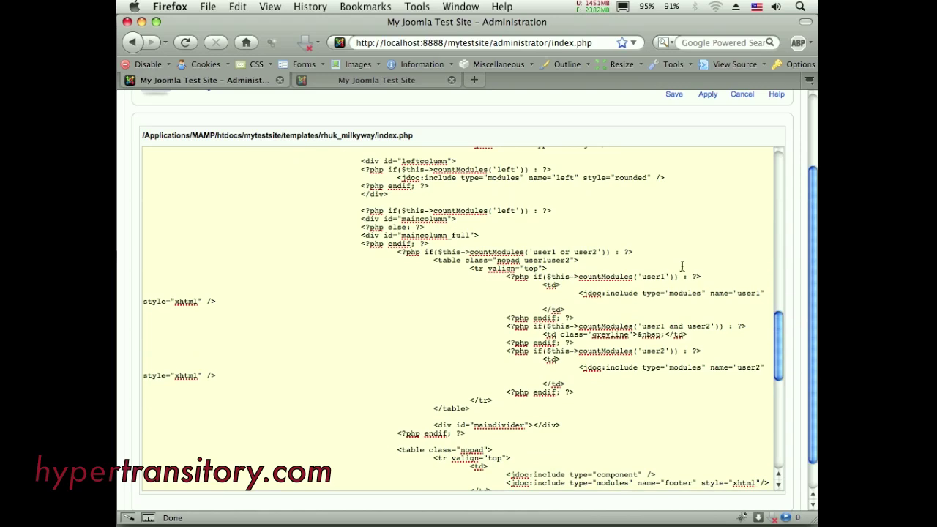
{"action": "left_click_drag", "start_coordinate": [579, 293], "coordinate": [763, 294]}
{"action": "left_click_drag", "start_coordinate": [577, 369], "coordinate": [286, 378]}
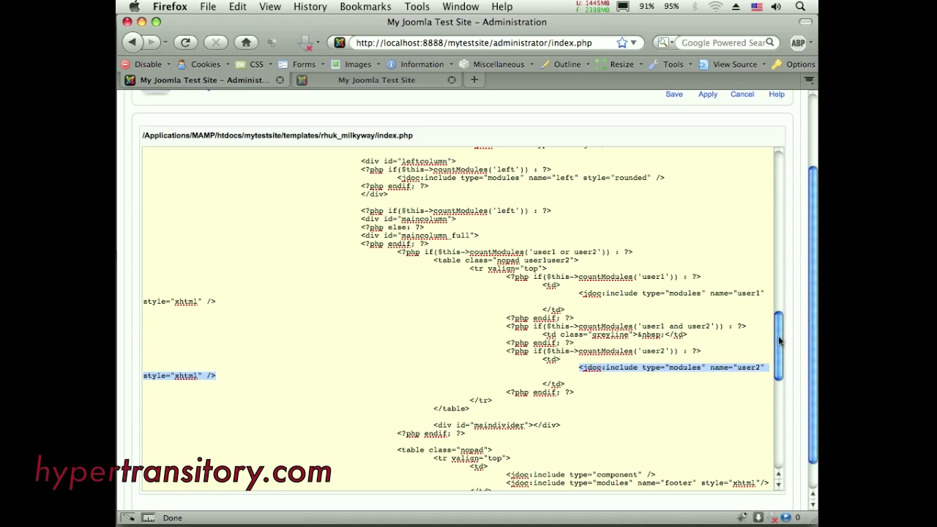
{"action": "left_click_drag", "start_coordinate": [778, 340], "coordinate": [778, 168]}
{"action": "left_click_drag", "start_coordinate": [810, 208], "coordinate": [812, 140]}
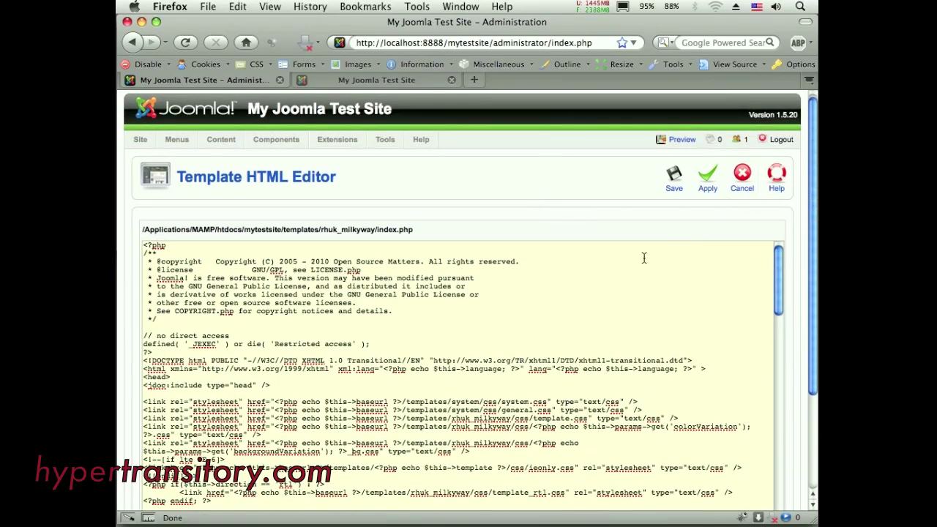
{"action": "left_click", "coordinate": [742, 176]}
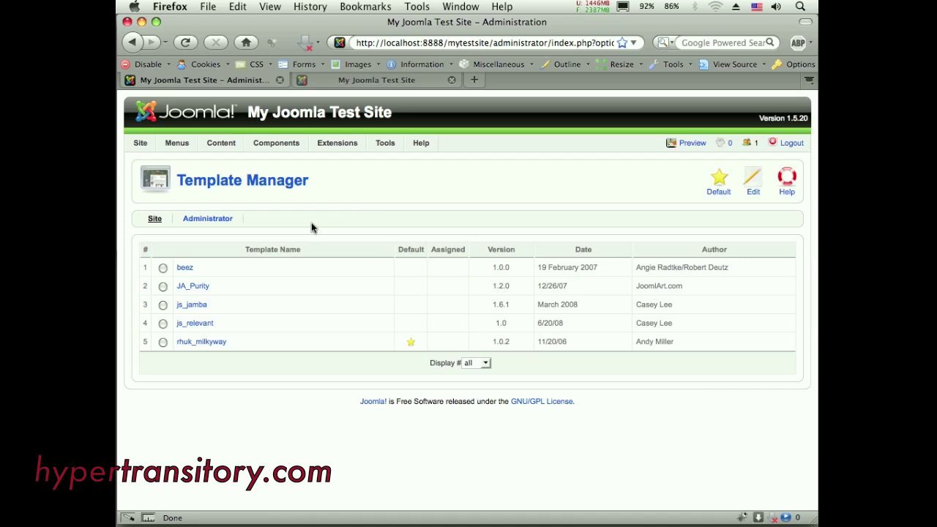
Switch to Finder and open index.php from the templates/rhuk_milkyway folder in TextWrangler
{"action": "key", "text": "super+Tab"}
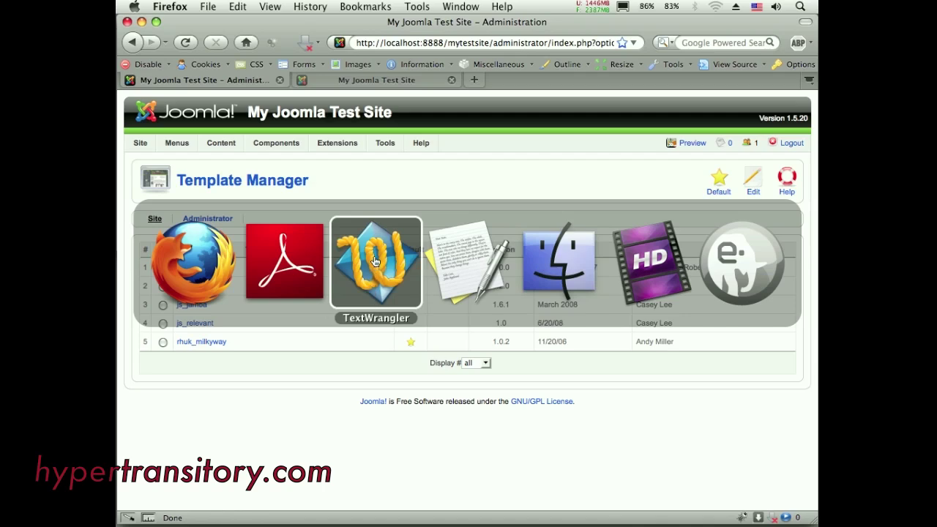
{"action": "left_click", "coordinate": [560, 257]}
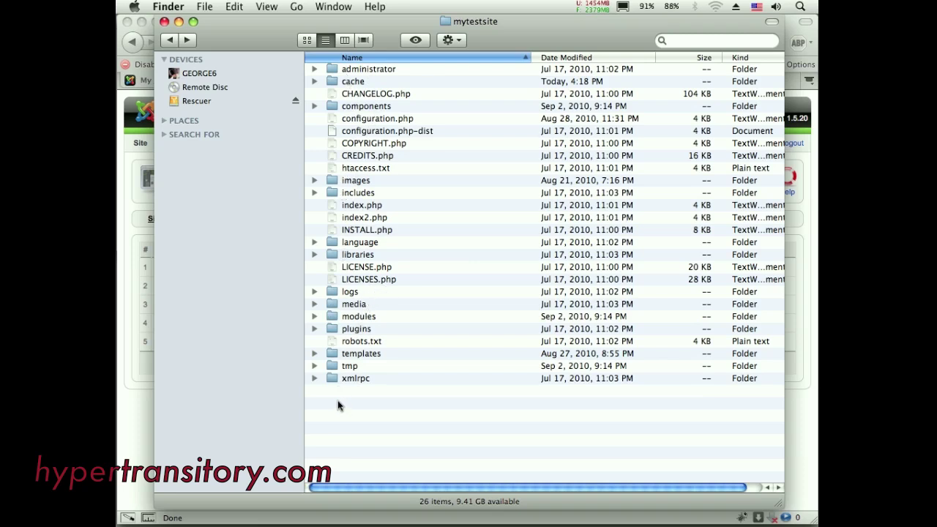
{"action": "double_click", "coordinate": [333, 355]}
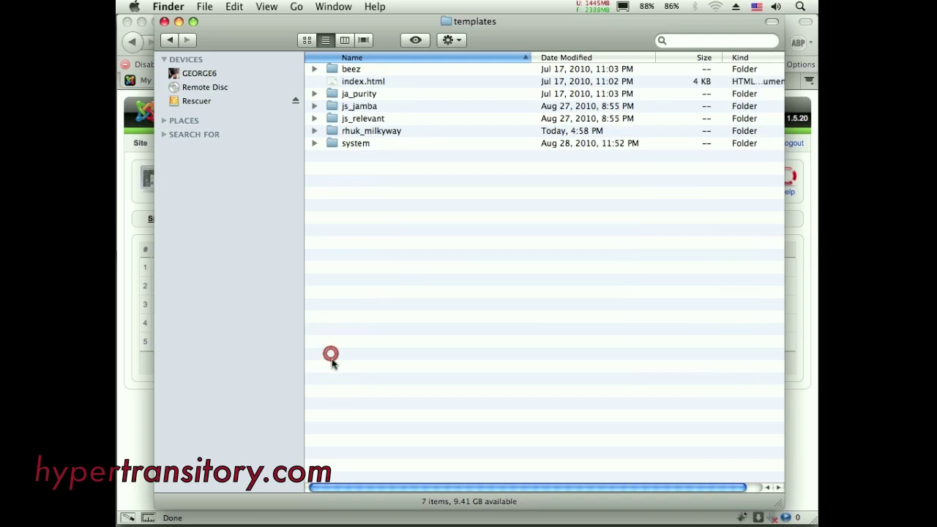
{"action": "double_click", "coordinate": [335, 133]}
{"action": "left_click", "coordinate": [331, 144]}
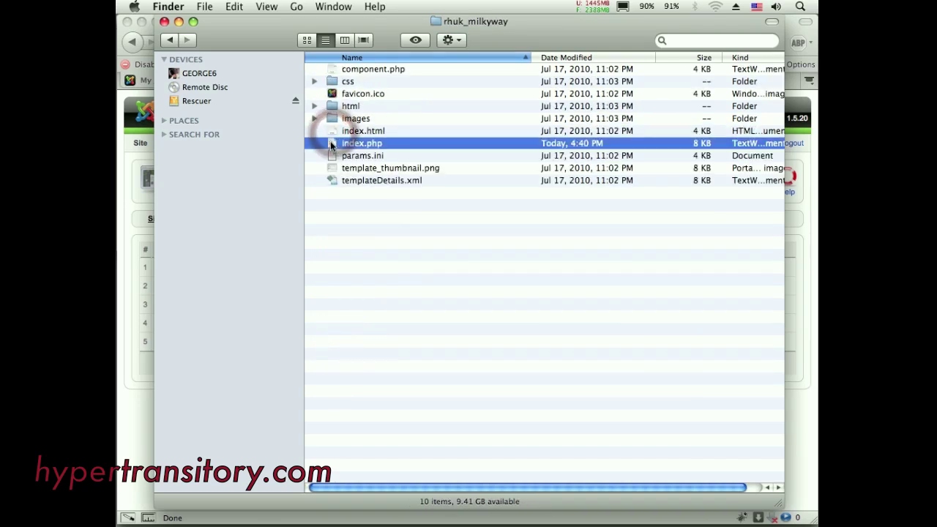
{"action": "double_click", "coordinate": [331, 144]}
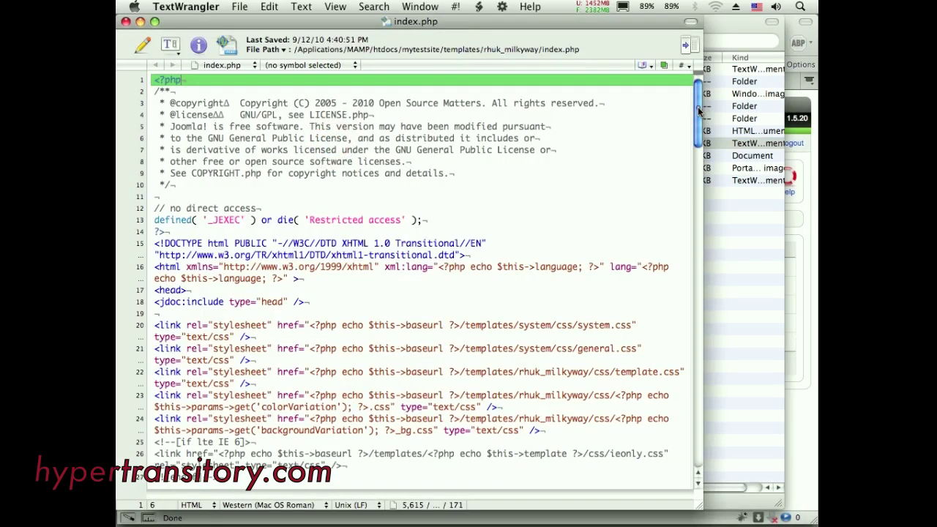
{"action": "left_click_drag", "start_coordinate": [699, 116], "coordinate": [680, 91]}
Highlight the Joomla! Community Portal heading on the site's front page in Firefox, and return to index.php in TextWrangler
{"action": "left_click", "coordinate": [805, 237]}
{"action": "left_click", "coordinate": [410, 81]}
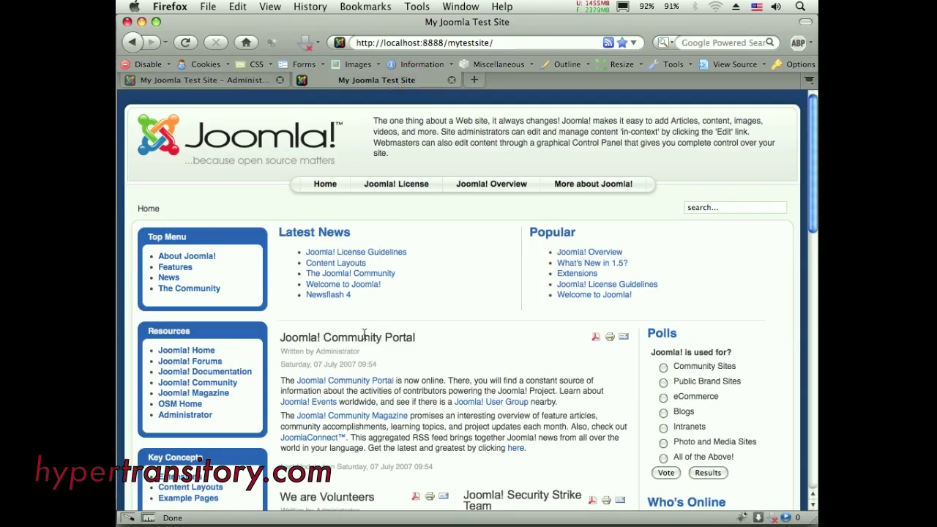
{"action": "left_click_drag", "start_coordinate": [278, 341], "coordinate": [417, 338]}
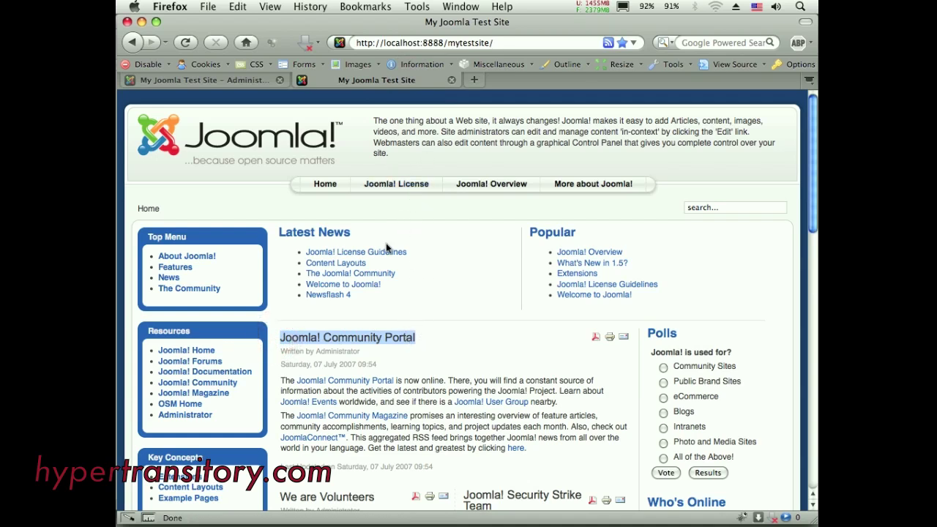
{"action": "key", "text": "super+Tab"}
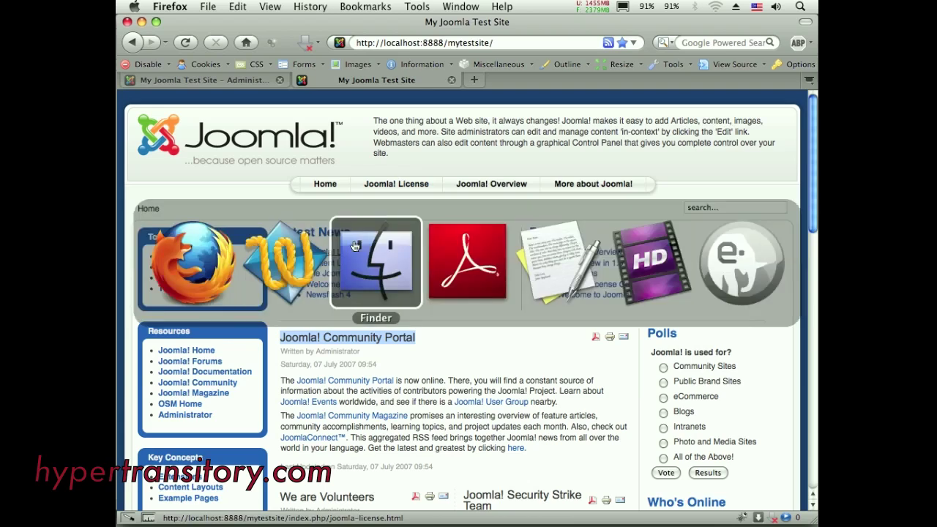
{"action": "left_click", "coordinate": [303, 262]}
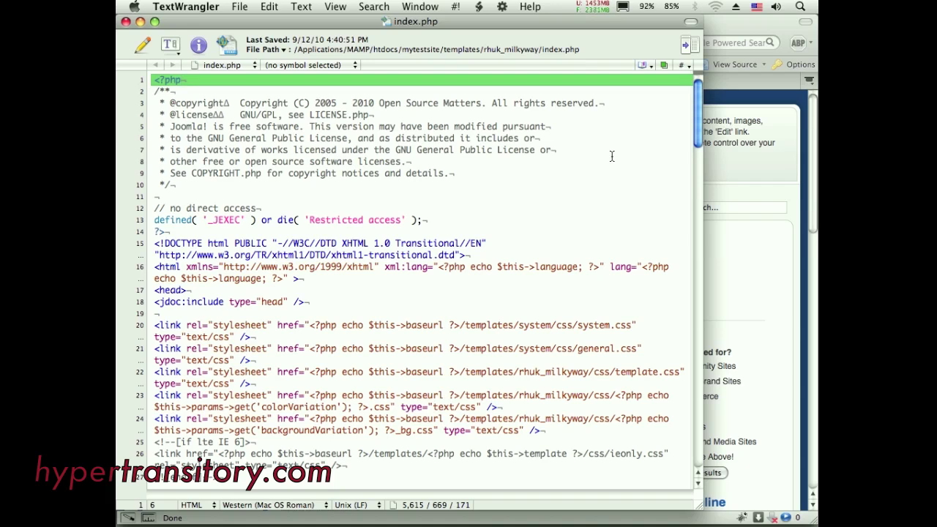
Find all occurrences of "component" in index.php and select the component jdoc:include statement on line 124
{"action": "key", "text": "super+f"}
{"action": "key", "text": "BackSpace"}
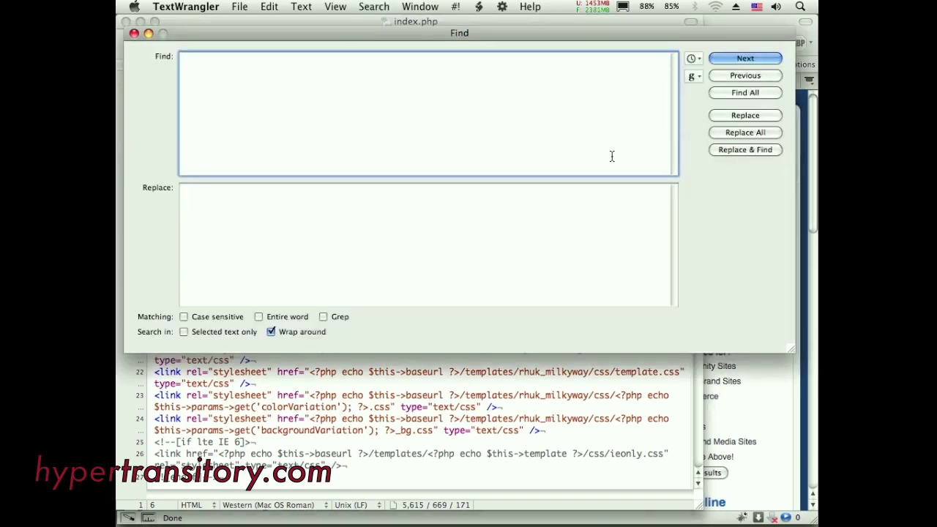
{"action": "type", "text": "\"component"}
{"action": "left_click", "coordinate": [188, 60]}
{"action": "key", "text": "BackSpace"}
{"action": "left_click", "coordinate": [758, 91]}
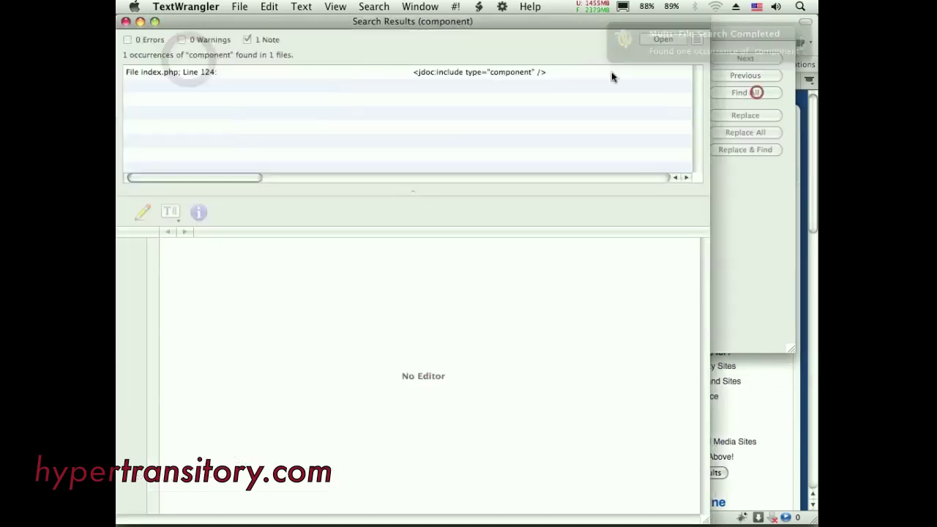
{"action": "left_click", "coordinate": [484, 72]}
{"action": "double_click", "coordinate": [481, 73]}
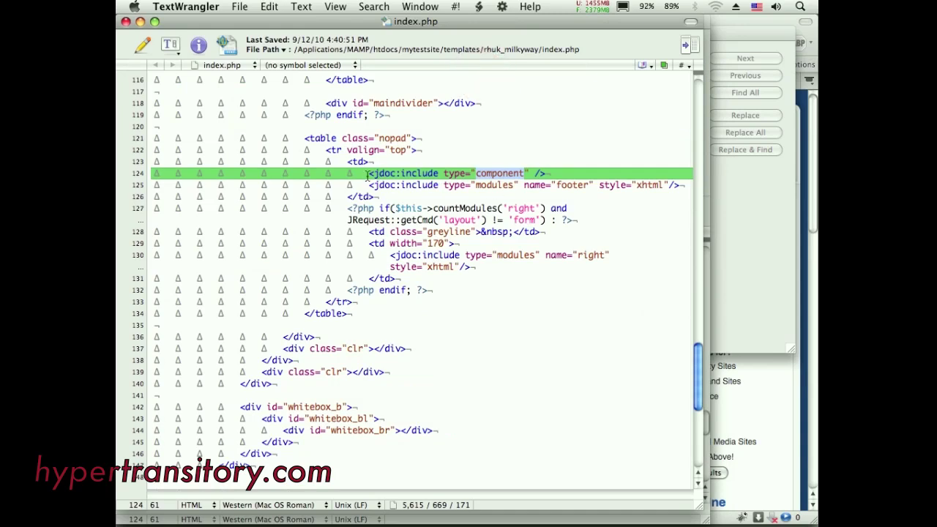
{"action": "left_click_drag", "start_coordinate": [368, 173], "coordinate": [546, 174]}
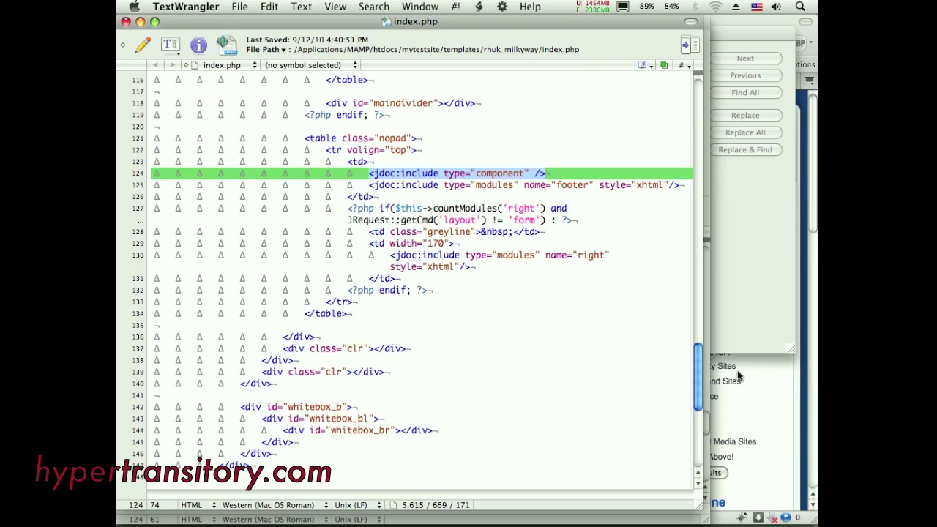
Compare the component and footer includes in index.php with the main content and footer area of the front page in Firefox
{"action": "left_click", "coordinate": [774, 382]}
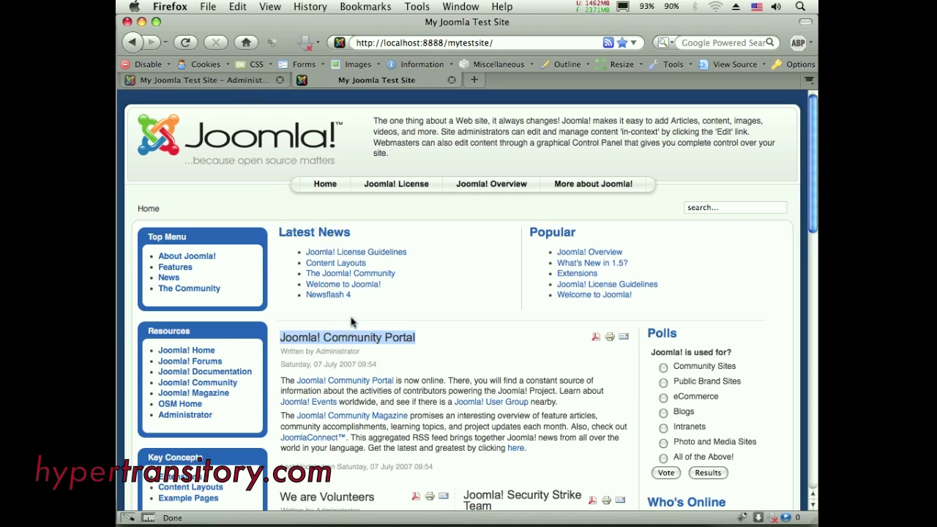
{"action": "key", "text": "super+Tab"}
{"action": "left_click", "coordinate": [294, 281]}
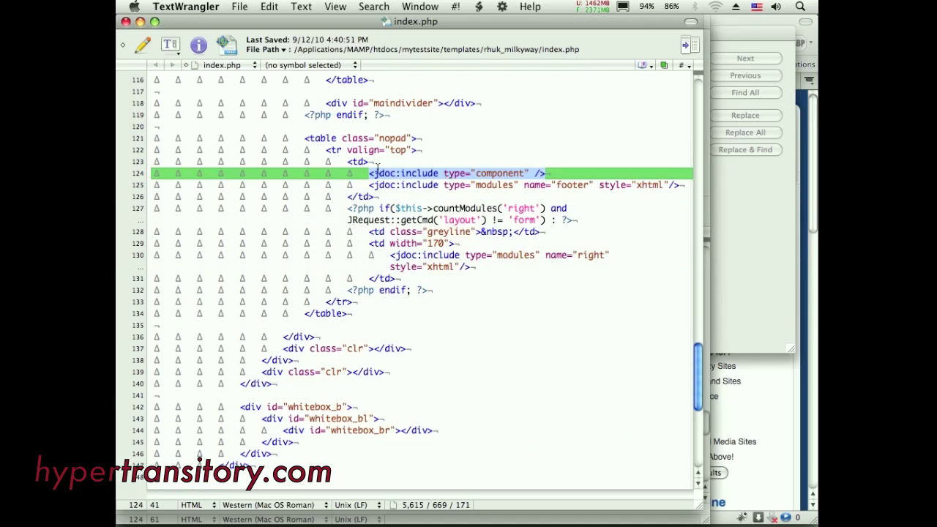
{"action": "left_click", "coordinate": [534, 187]}
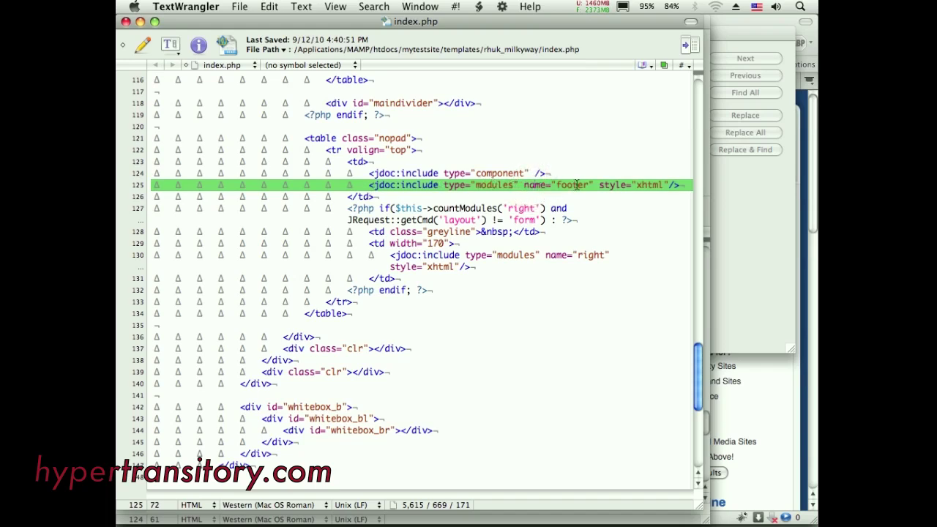
{"action": "left_click", "coordinate": [774, 380]}
{"action": "scroll", "coordinate": [732, 388], "scroll_direction": "down", "scroll_amount": 15}
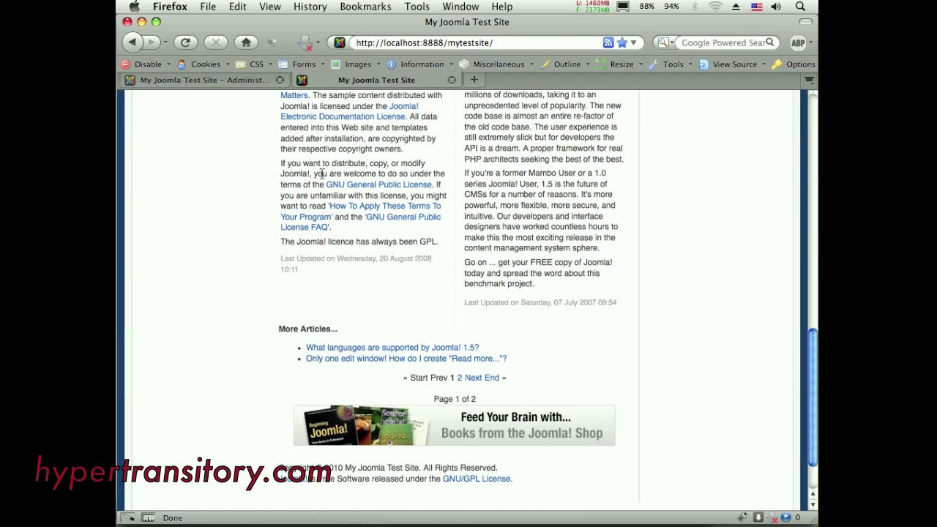
{"action": "key", "text": "super+Tab"}
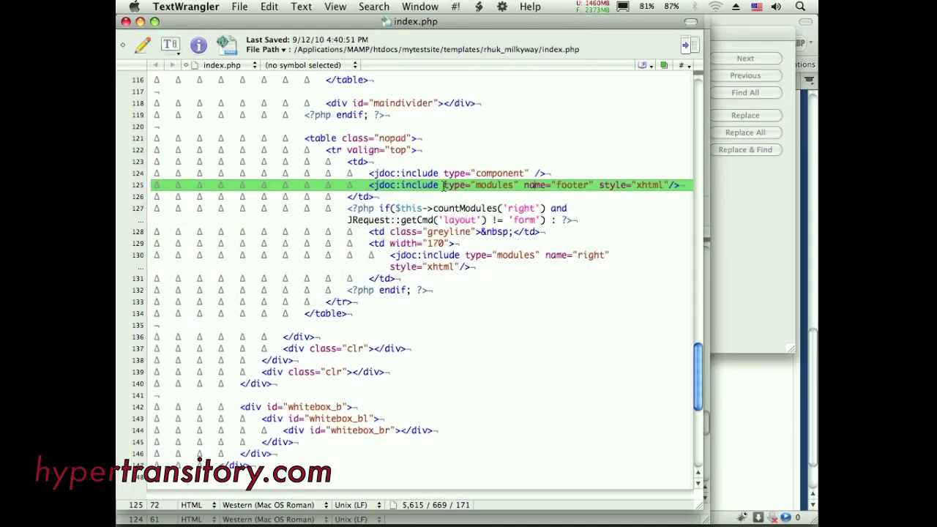
Copy the footer module include line, insert it directly above the component include in index.php, and save the file
{"action": "triple_click", "coordinate": [667, 184]}
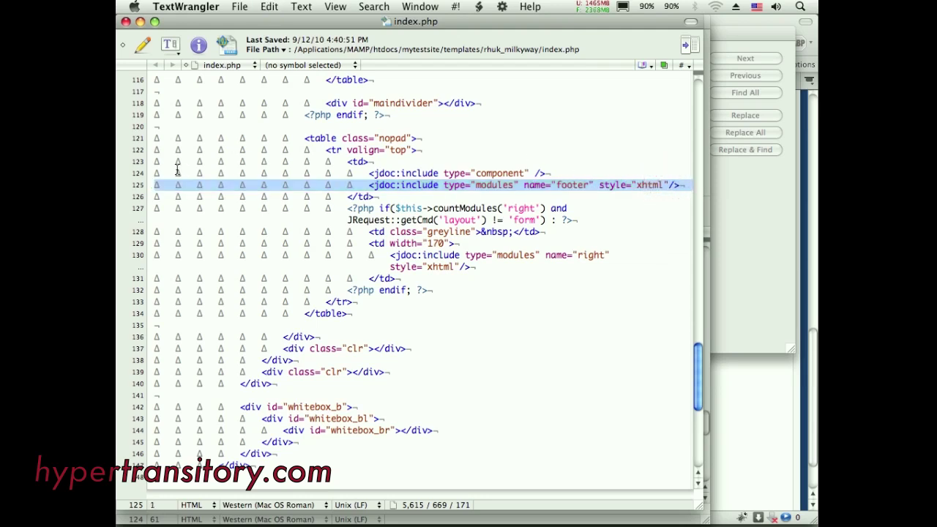
{"action": "left_click", "coordinate": [155, 172]}
{"action": "type", "text": "<jdoc:include type=\"modules\" name=\"footer\" style=\"xhtml\"/>"}
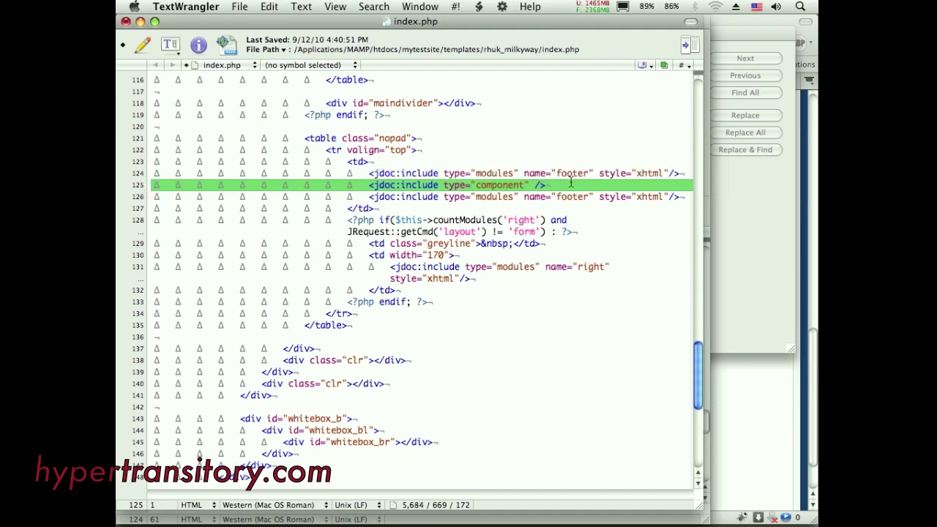
{"action": "key", "text": "super+s"}
Switch to Firefox and reload the site's front page to check the added footer include above the main content
{"action": "left_click", "coordinate": [769, 399]}
{"action": "left_click_drag", "start_coordinate": [812, 355], "coordinate": [813, 105]}
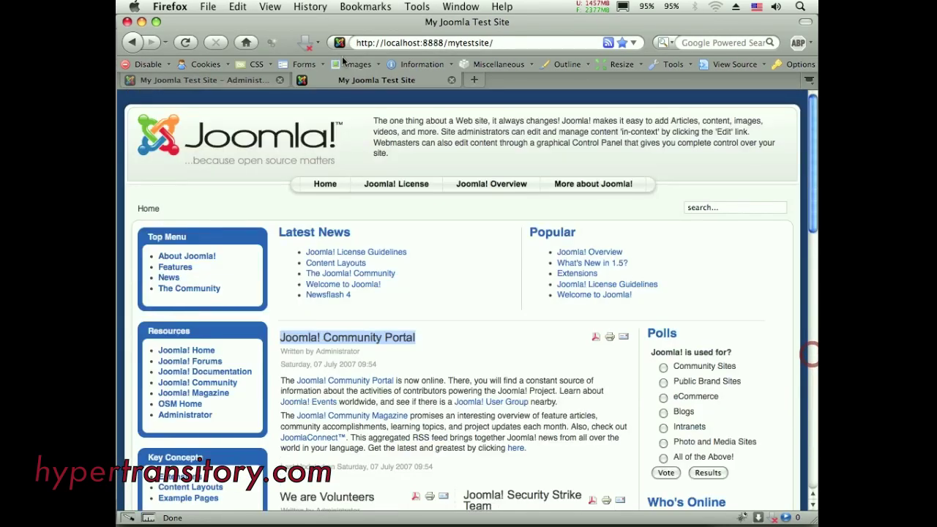
{"action": "left_click", "coordinate": [185, 42]}
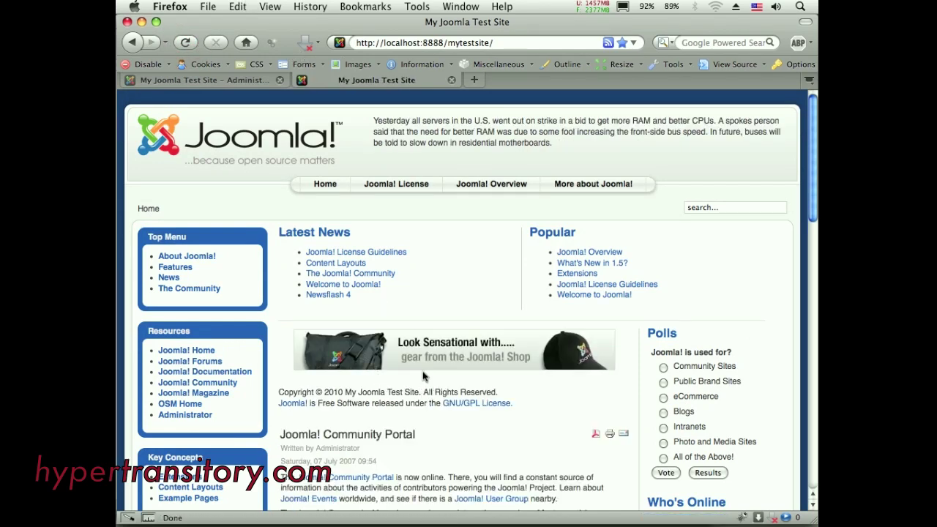
Compare the front page's duplicated banner and copyright block with the footer module include on line 124 of index.php in TextWrangler
{"action": "left_click_drag", "start_coordinate": [815, 189], "coordinate": [798, 461]}
{"action": "scroll", "coordinate": [801, 361], "scroll_direction": "up", "scroll_amount": 15}
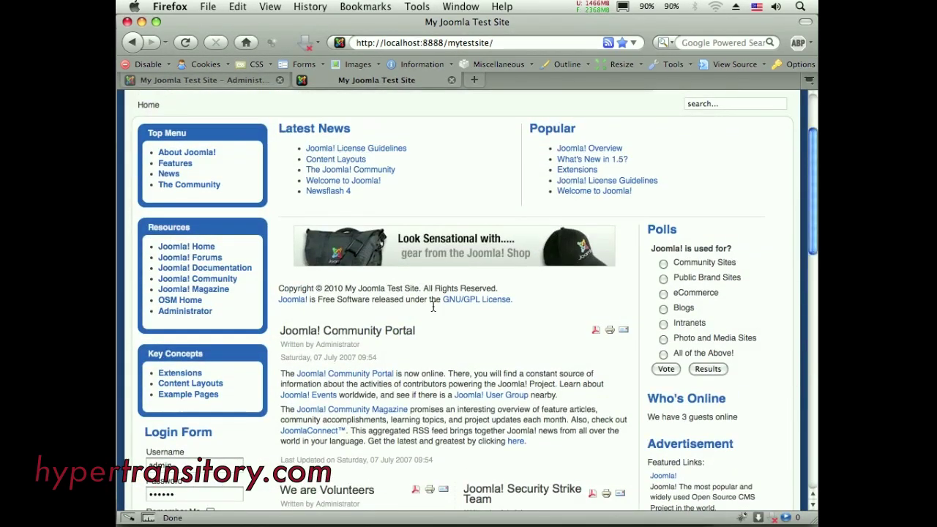
{"action": "key", "text": "super+Tab"}
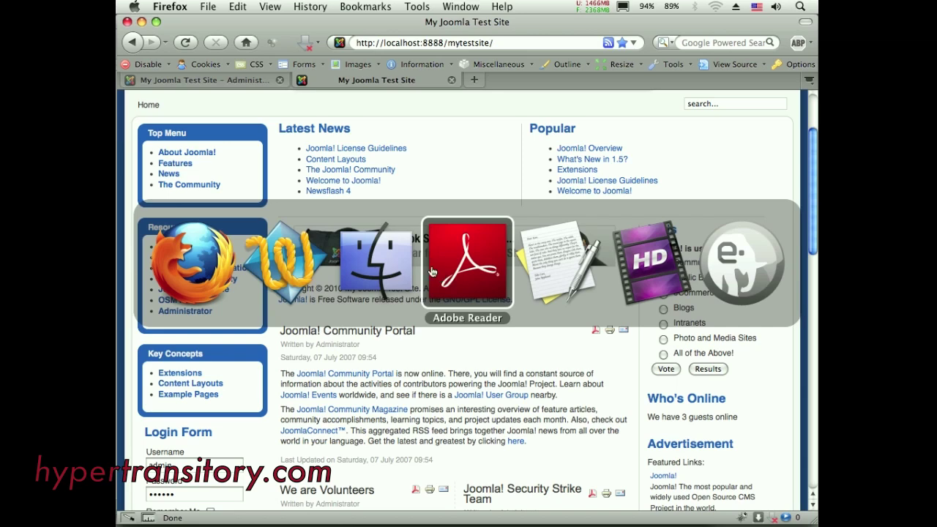
{"action": "left_click", "coordinate": [296, 268]}
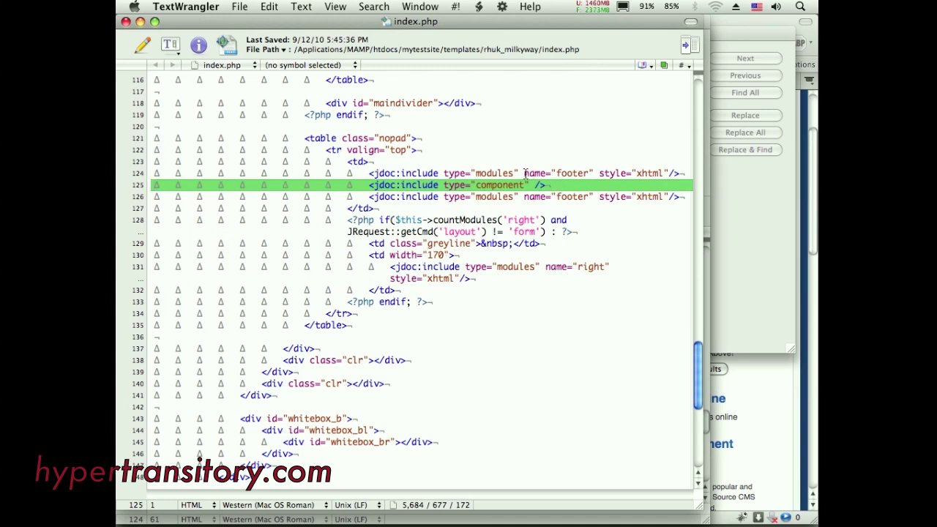
{"action": "left_click_drag", "start_coordinate": [524, 172], "coordinate": [594, 173]}
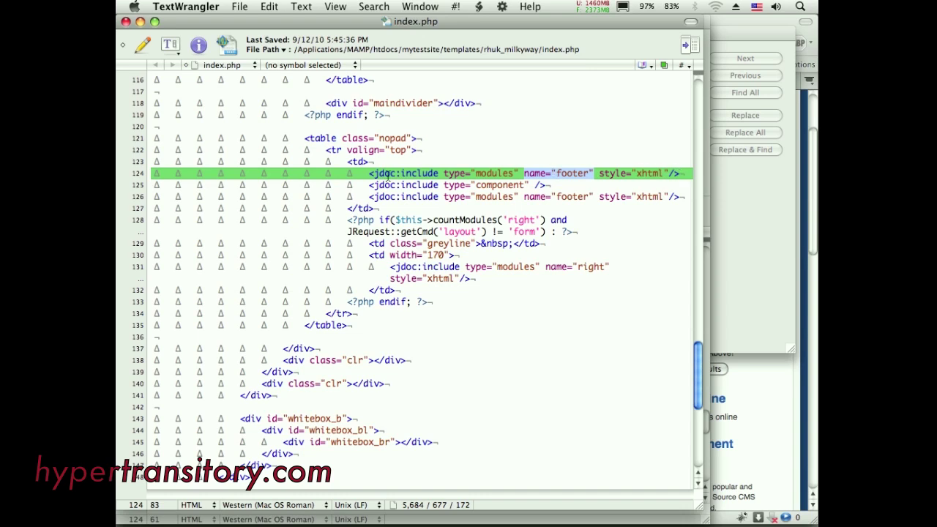
{"action": "left_click", "coordinate": [560, 139]}
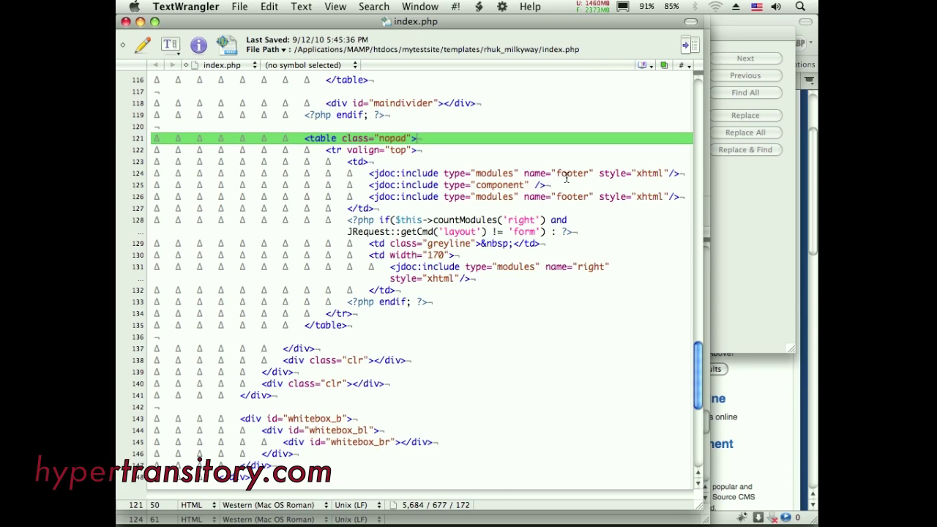
{"action": "left_click", "coordinate": [774, 414]}
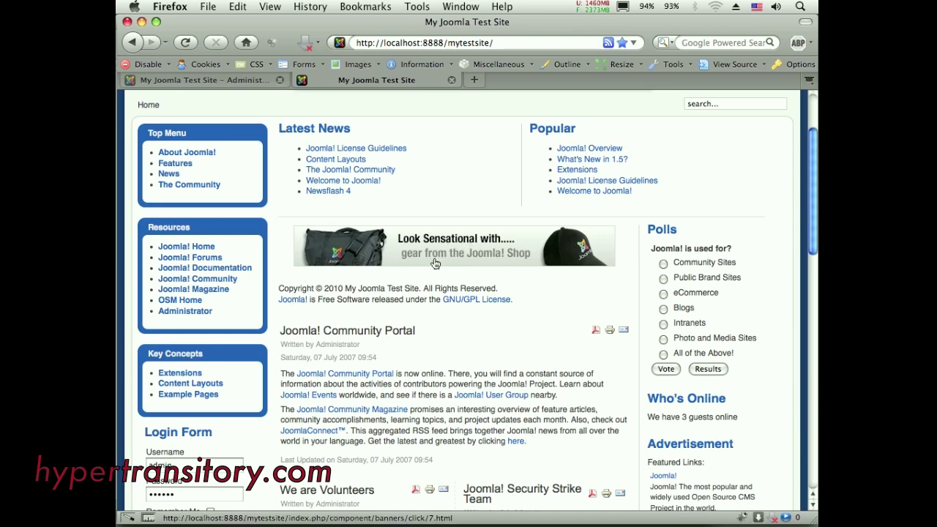
Switch to TextWrangler, rename the position in the line 124 module include to "topcomponent", and save index.php
{"action": "key", "text": "super+Tab"}
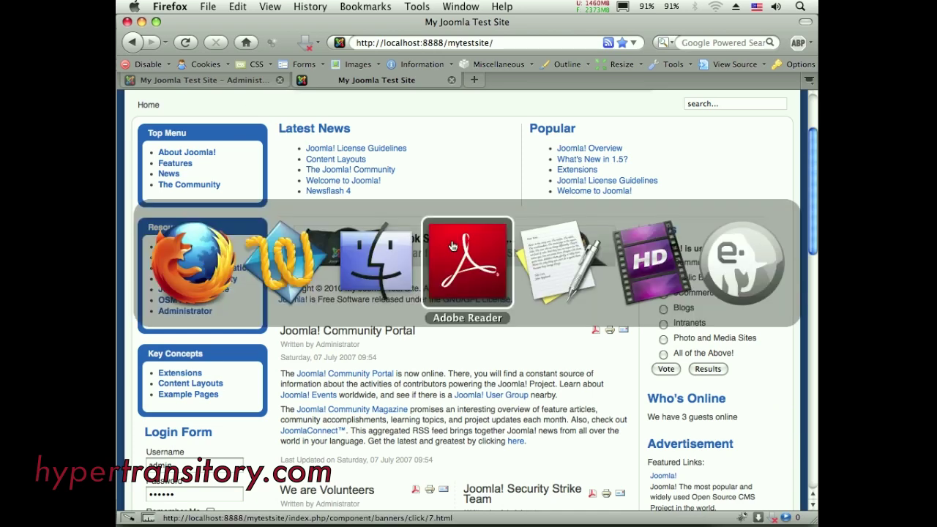
{"action": "left_click", "coordinate": [293, 269]}
{"action": "double_click", "coordinate": [566, 173]}
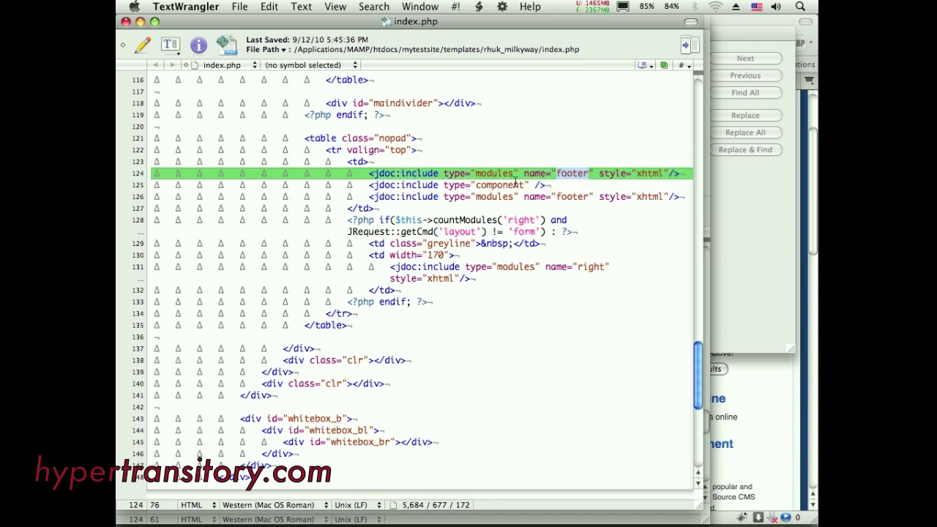
{"action": "type", "text": "topcomponen"}
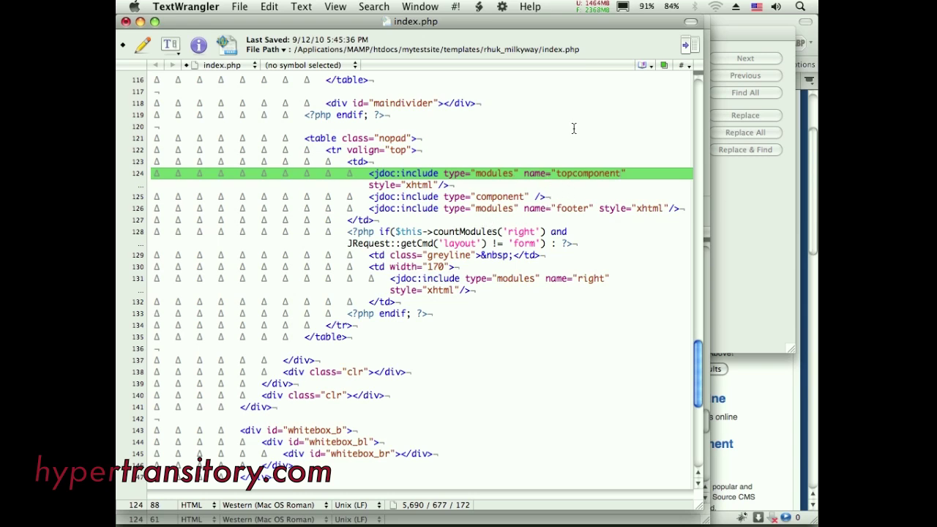
{"action": "key", "text": "super+s"}
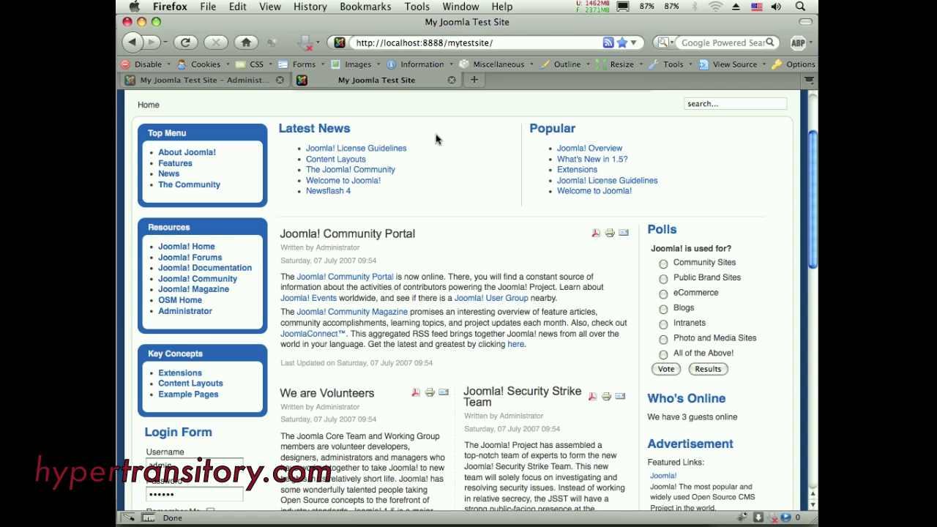
{"action": "left_click", "coordinate": [511, 43]}
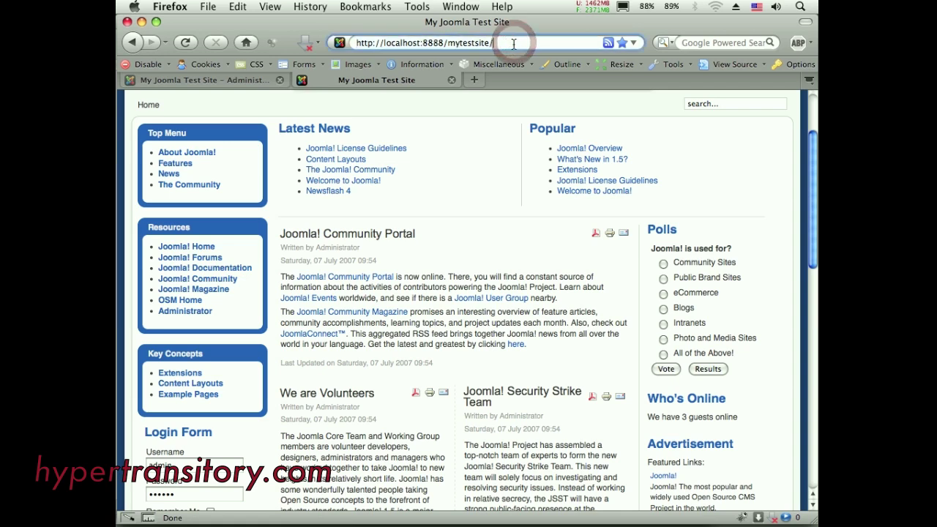
{"action": "type", "text": "index"}
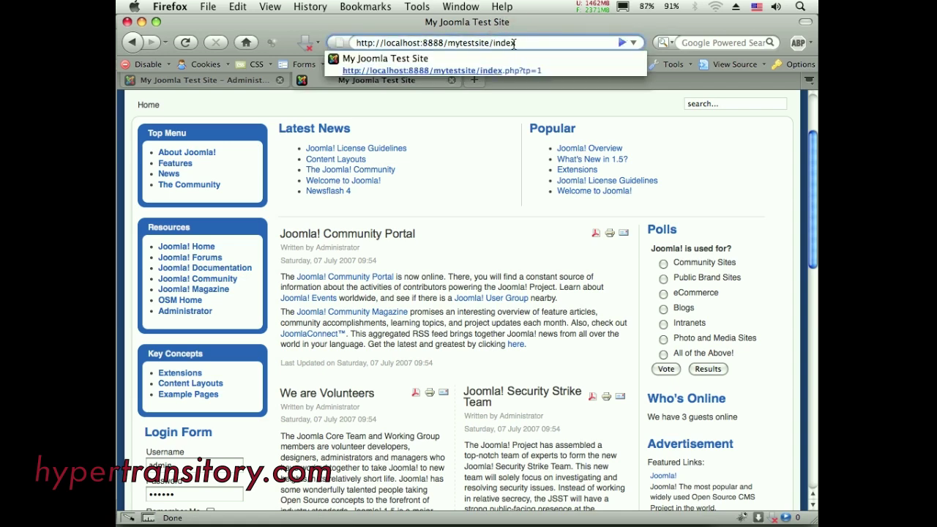
{"action": "key", "text": "Down"}
{"action": "key", "text": "Return"}
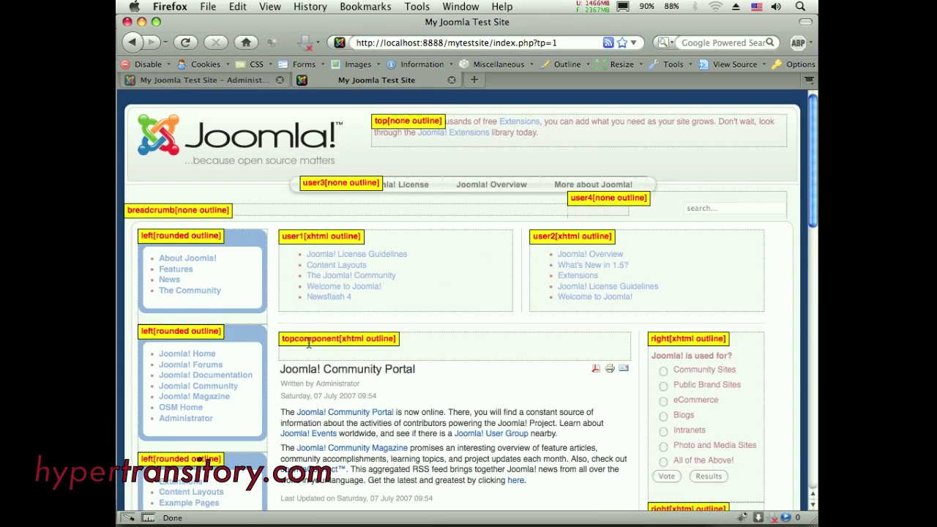
{"action": "triple_click", "coordinate": [395, 339]}
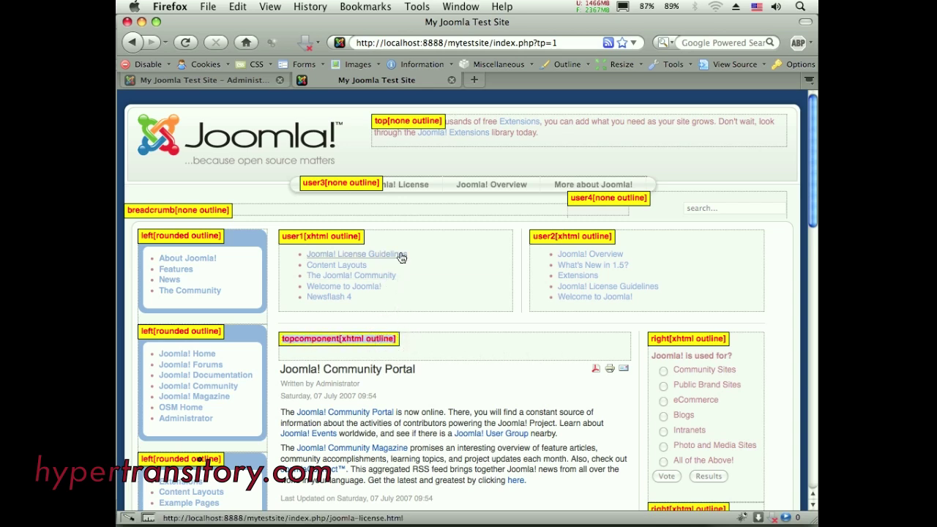
Open the Module Manager in the site administration and open the Random Image module for editing
{"action": "left_click", "coordinate": [248, 80]}
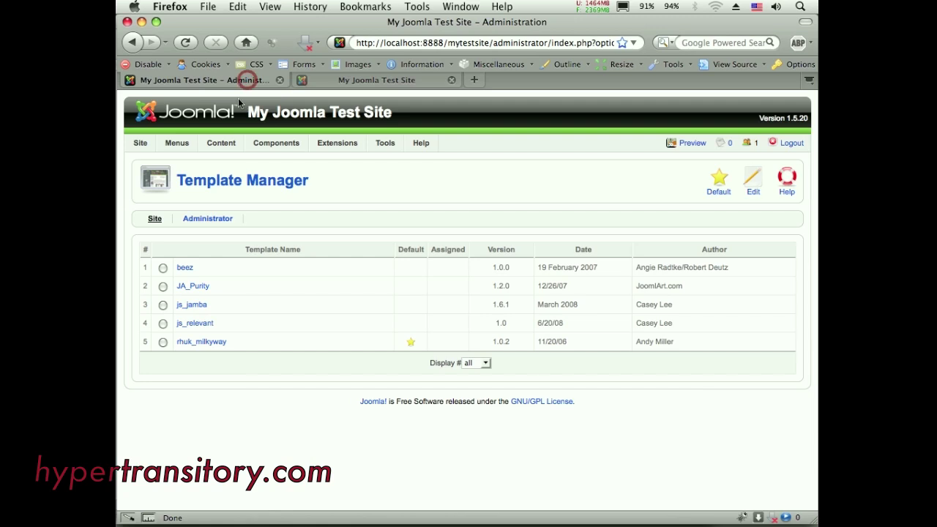
{"action": "mouse_move", "coordinate": [337, 143]}
{"action": "left_click", "coordinate": [344, 180]}
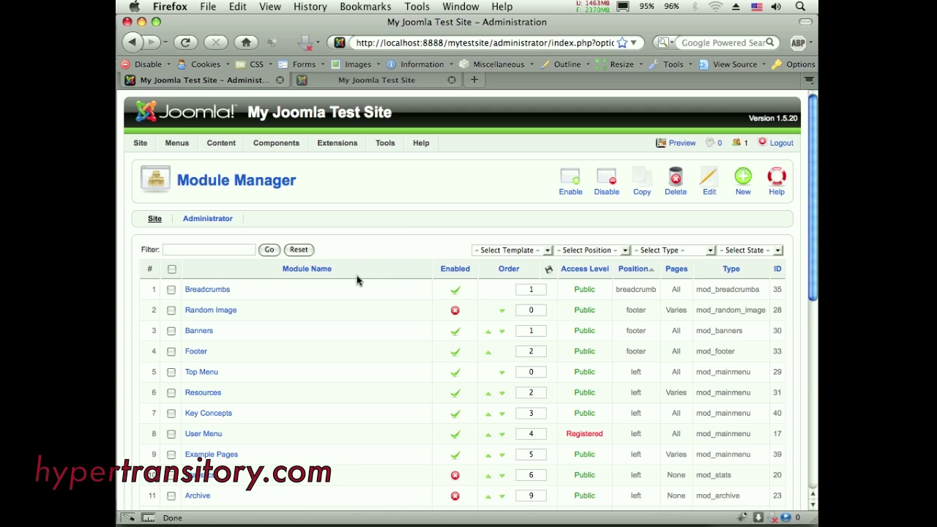
{"action": "left_click", "coordinate": [212, 311]}
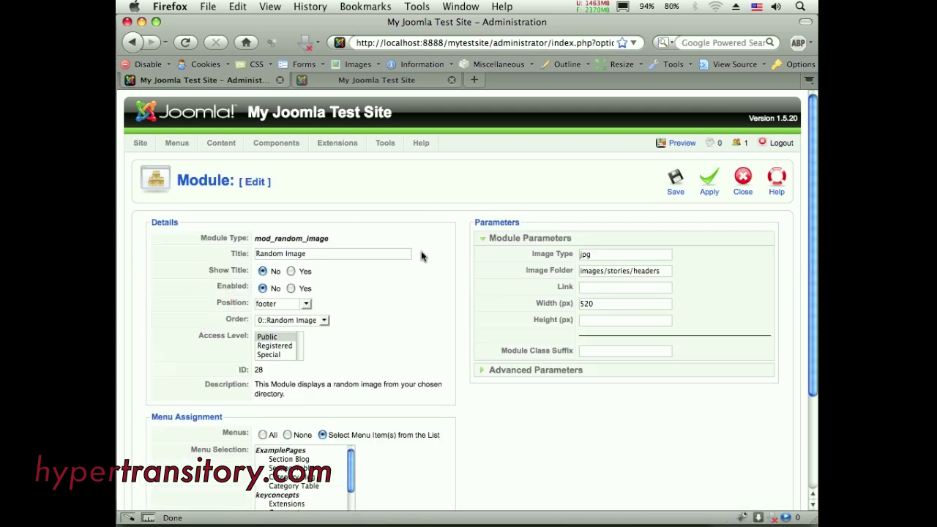
Copy the name "topcomponent" from index.php in TextWrangler and paste it as the Random Image module's position in Firefox
{"action": "double_click", "coordinate": [278, 306]}
{"action": "key", "text": "super+Tab"}
{"action": "key", "text": "super+shift+Tab"}
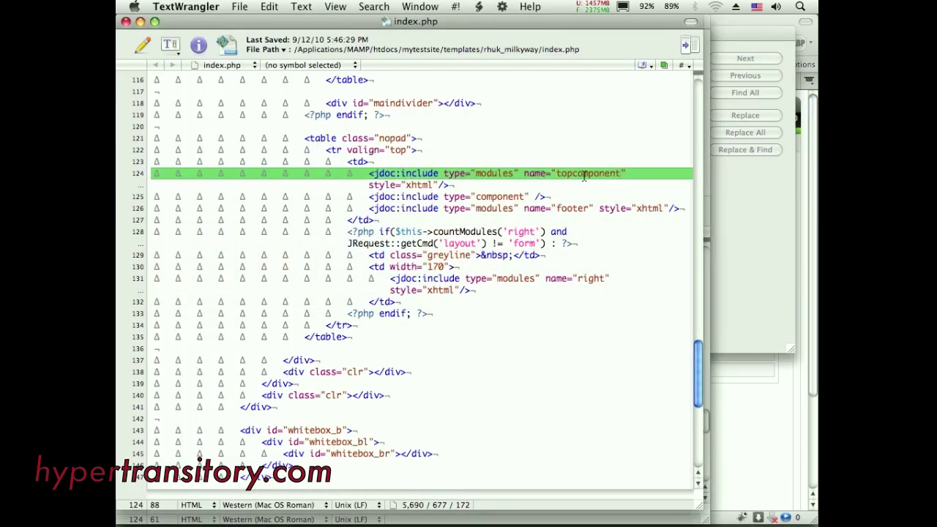
{"action": "double_click", "coordinate": [584, 173]}
{"action": "key", "text": "super+c"}
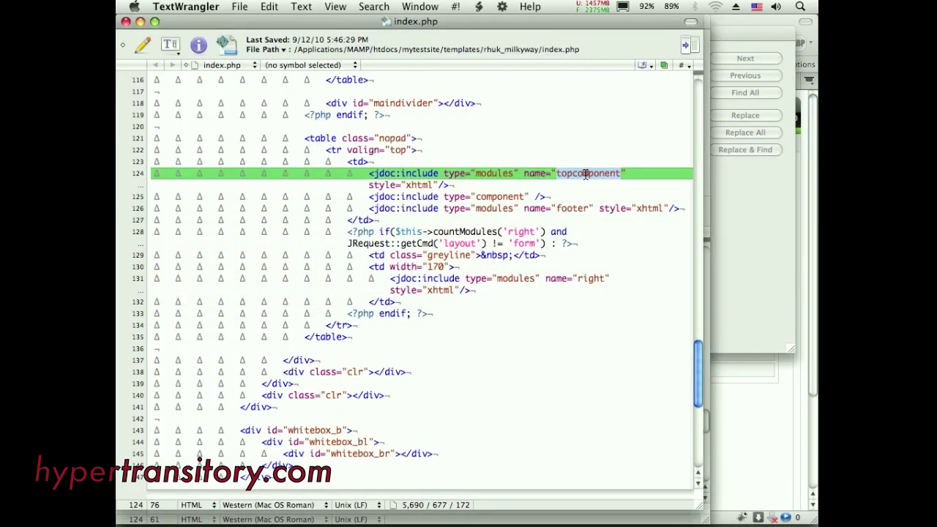
{"action": "left_click", "coordinate": [604, 137]}
{"action": "left_click", "coordinate": [753, 420]}
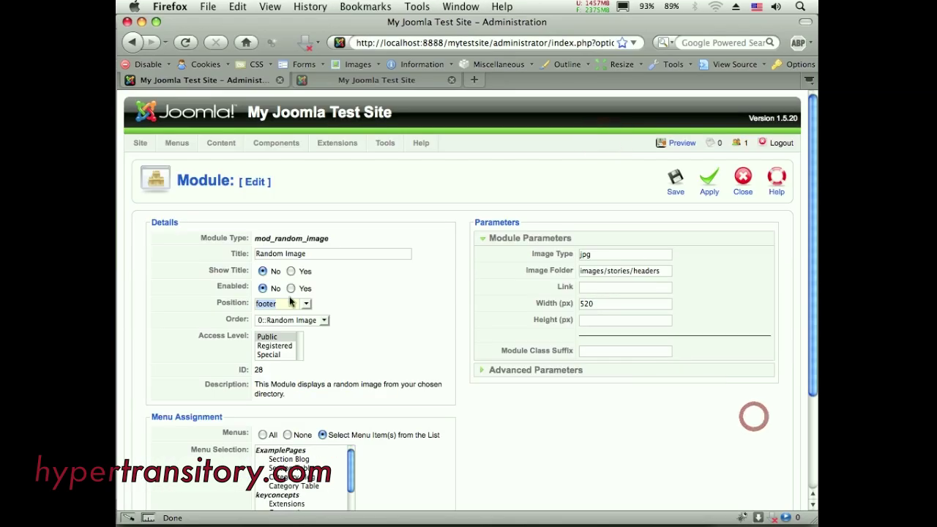
{"action": "key", "text": "super+v"}
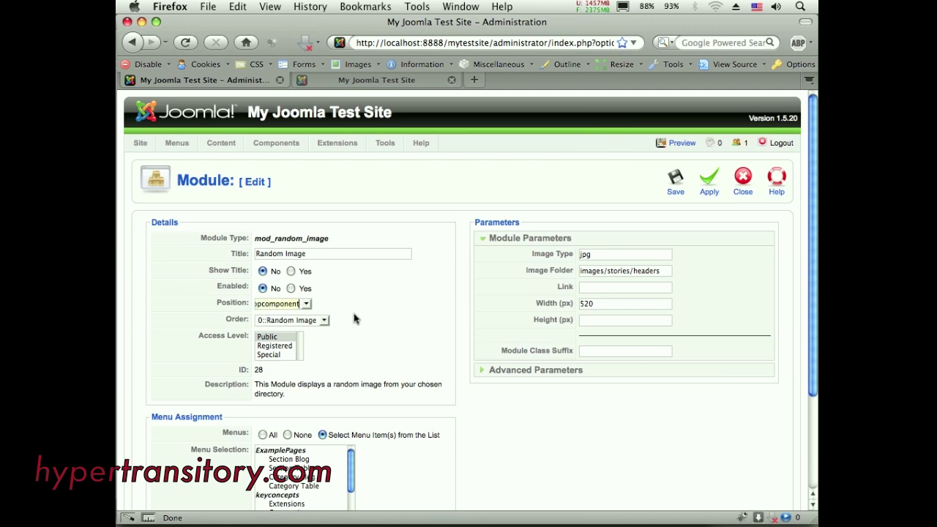
{"action": "left_click", "coordinate": [357, 315]}
{"action": "left_click", "coordinate": [381, 309]}
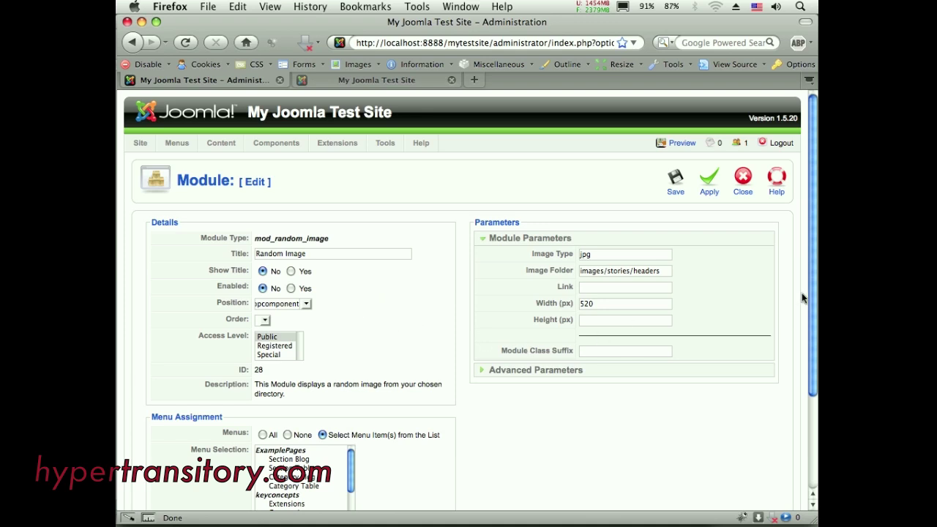
Review the Random Image module's menu assignment, apply the settings, and choose topcomponent from the available positions
{"action": "scroll", "coordinate": [802, 297], "scroll_direction": "down", "scroll_amount": 5}
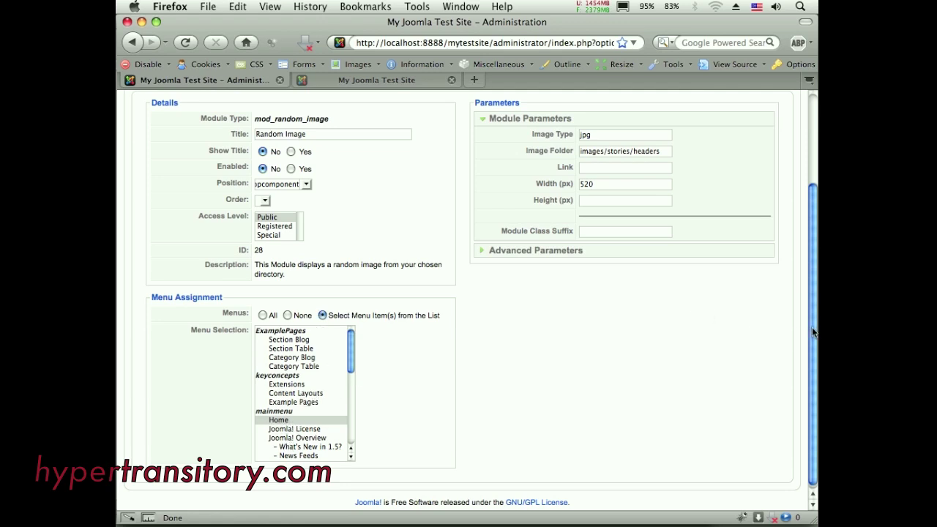
{"action": "scroll", "coordinate": [805, 327], "scroll_direction": "up", "scroll_amount": 5}
{"action": "left_click", "coordinate": [708, 183]}
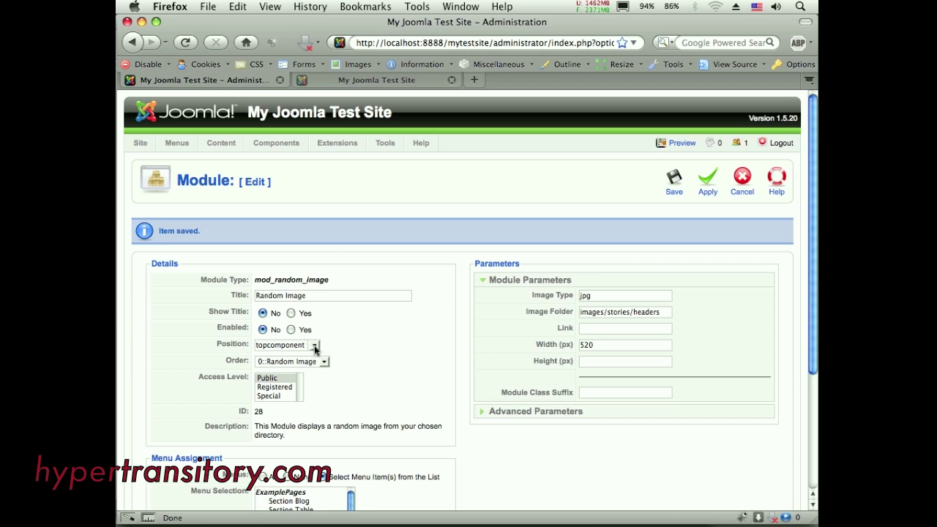
{"action": "left_click", "coordinate": [315, 348]}
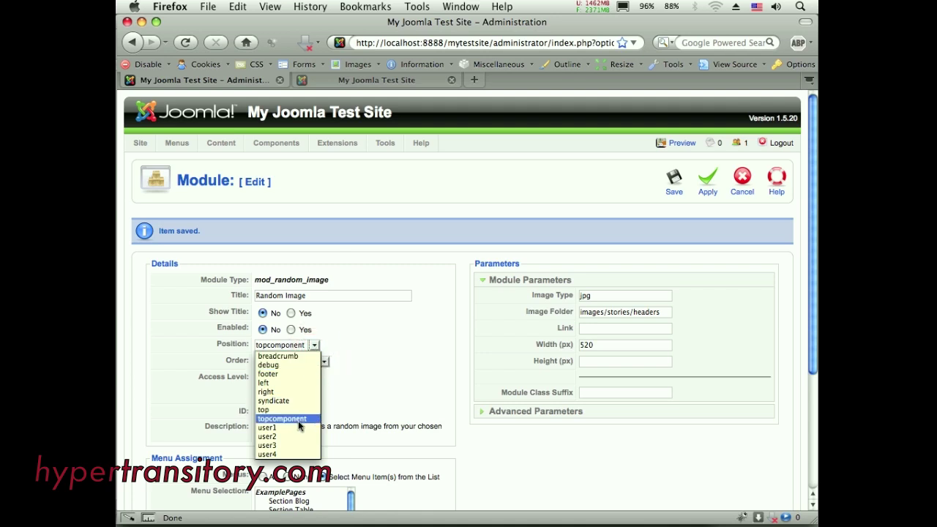
{"action": "left_click", "coordinate": [282, 419]}
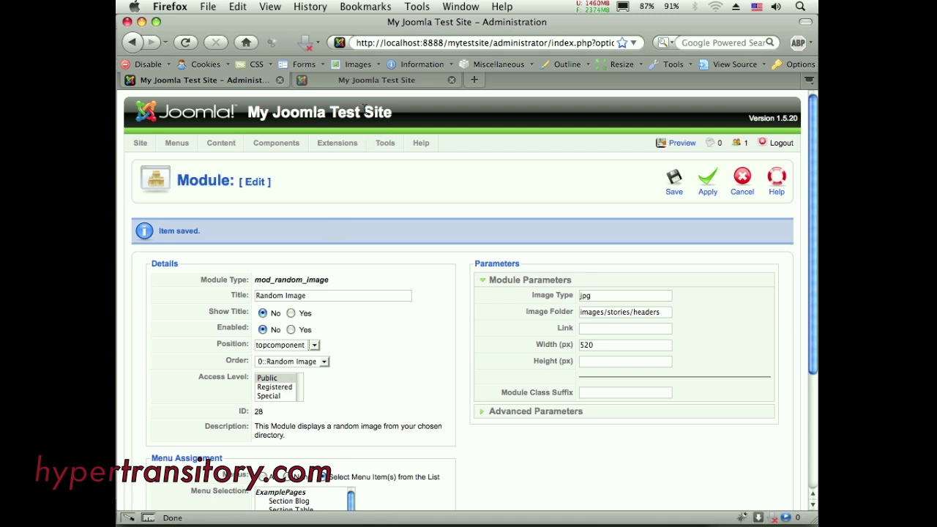
{"action": "left_click", "coordinate": [406, 82]}
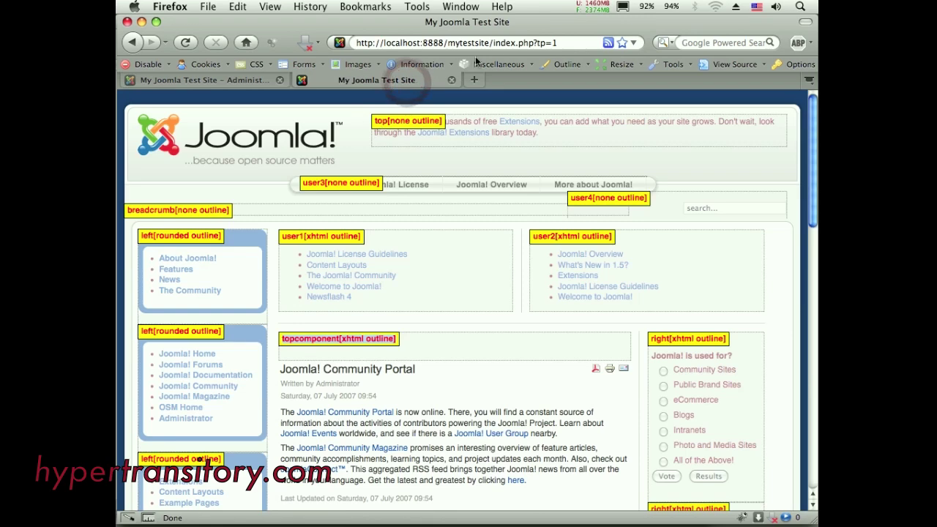
{"action": "left_click_drag", "start_coordinate": [492, 42], "coordinate": [563, 41]}
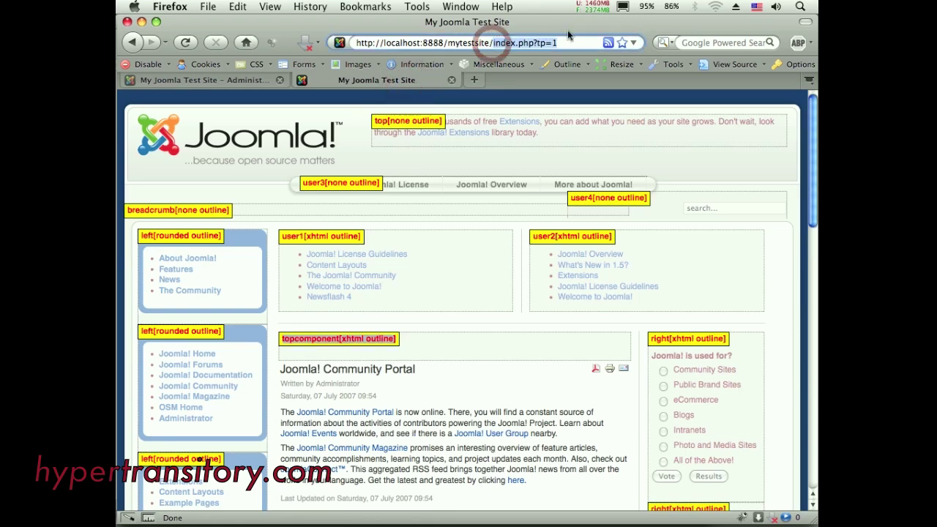
{"action": "key", "text": "BackSpace"}
{"action": "left_click", "coordinate": [779, 176]}
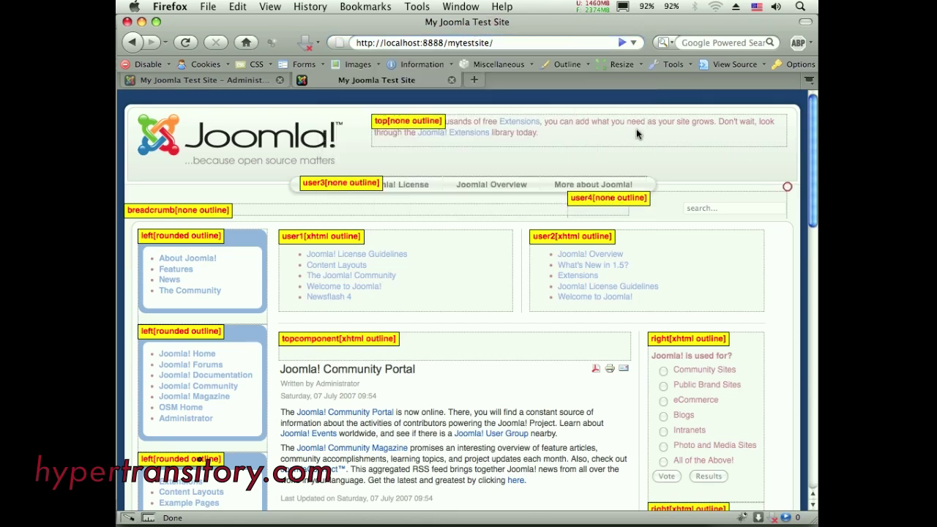
Enable the Random Image module in the site administration and apply the change
{"action": "left_click", "coordinate": [241, 80]}
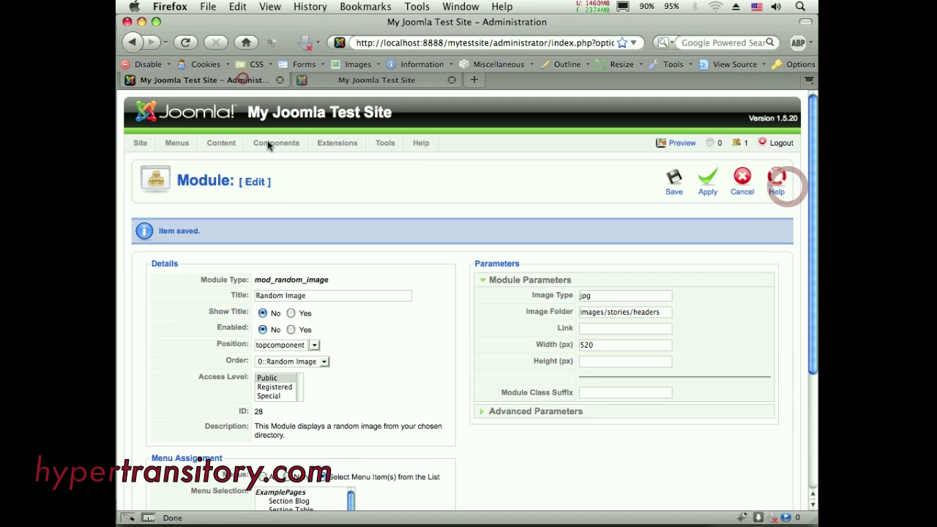
{"action": "left_click", "coordinate": [291, 330]}
{"action": "left_click", "coordinate": [707, 188]}
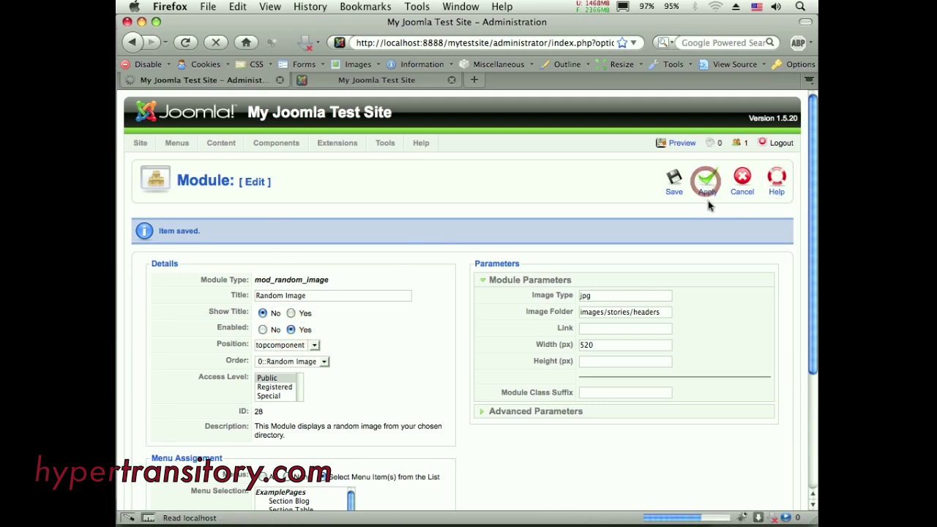
{"action": "left_click", "coordinate": [415, 79]}
{"action": "left_click", "coordinate": [185, 42]}
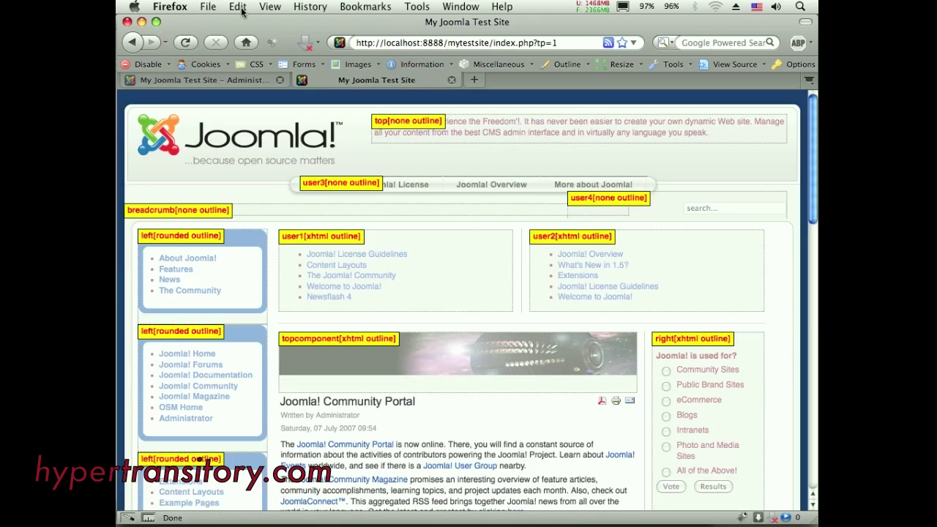
{"action": "left_click", "coordinate": [557, 41]}
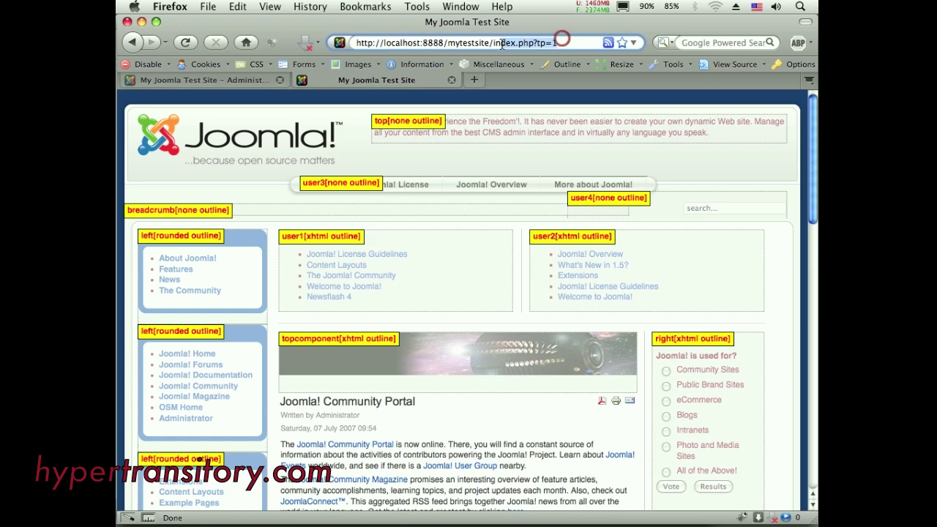
{"action": "key", "text": "BackSpace"}
{"action": "key", "text": "Return"}
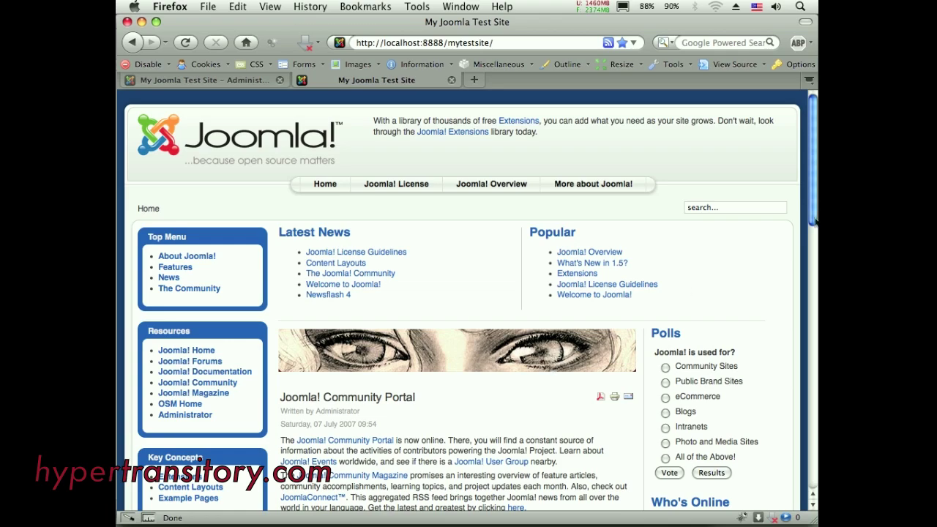
{"action": "left_click_drag", "start_coordinate": [812, 211], "coordinate": [815, 179]}
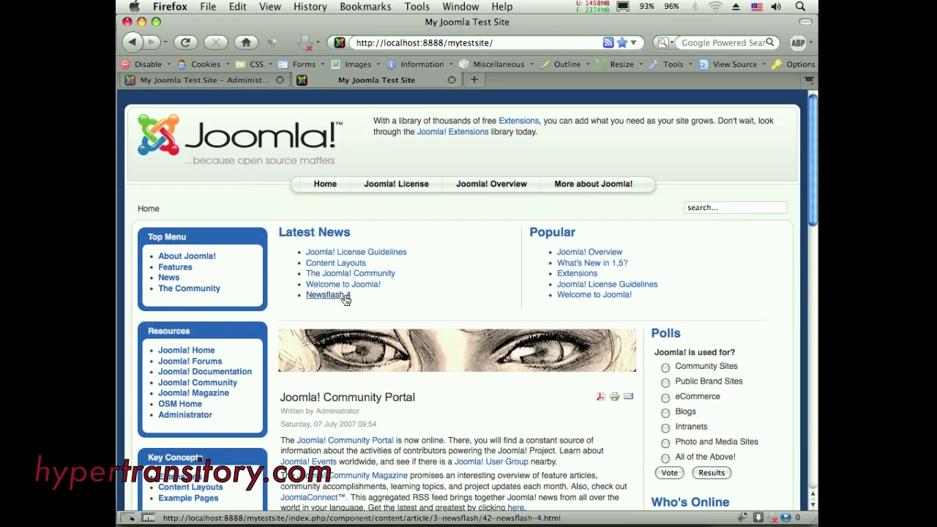
Switch to TextWrangler, duplicate the topcomponent jdoc:include statement after the footer include in index.php, and save the file
{"action": "key", "text": "super+Tab"}
{"action": "key", "text": "super+shift+Tab"}
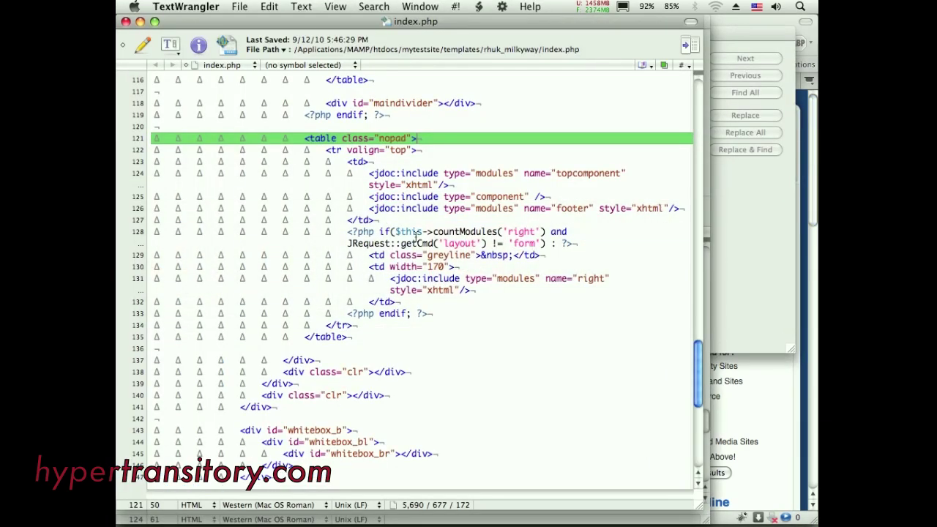
{"action": "left_click_drag", "start_coordinate": [699, 359], "coordinate": [695, 358]}
{"action": "left_click_drag", "start_coordinate": [368, 162], "coordinate": [450, 180]}
{"action": "key", "text": "super+c"}
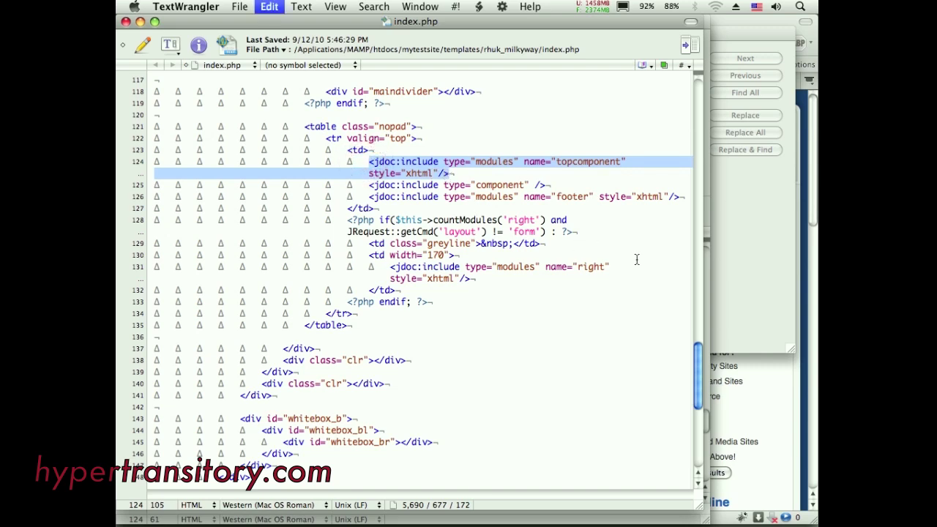
{"action": "left_click", "coordinate": [696, 357]}
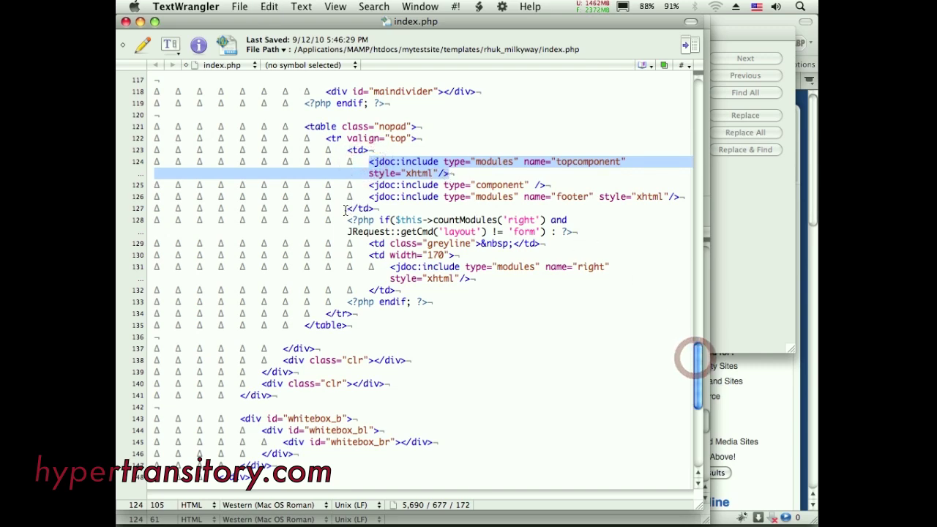
{"action": "left_click", "coordinate": [154, 208]}
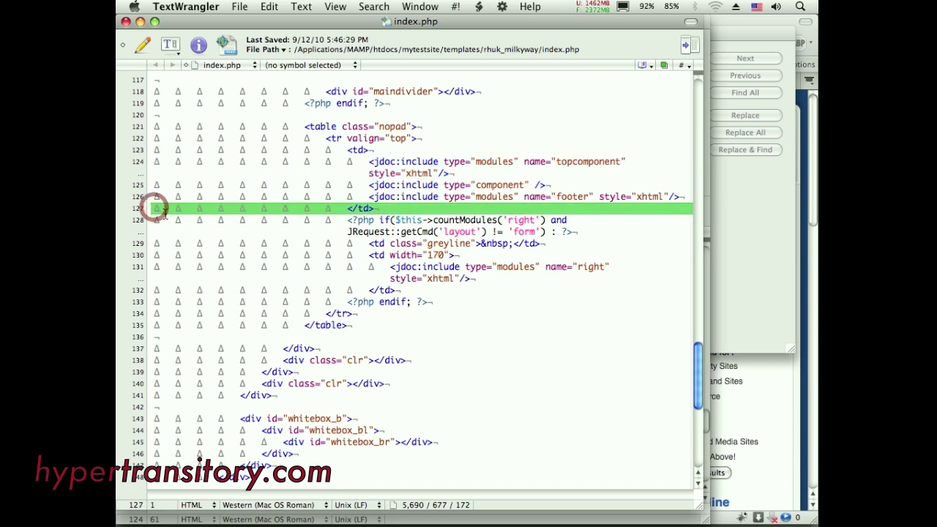
{"action": "key", "text": "super+v"}
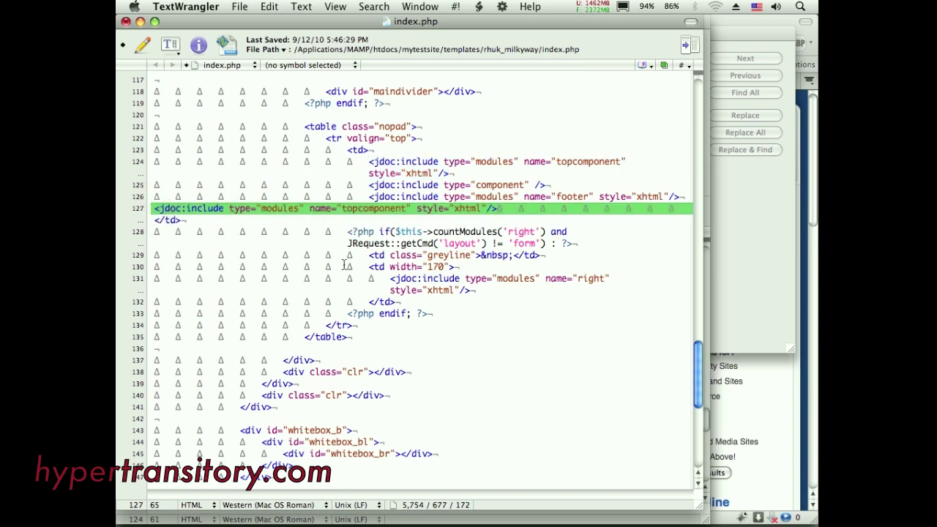
{"action": "key", "text": "super+s"}
Return to Firefox, reload the test site's home page, and check the random image above the article and below the footer
{"action": "key", "text": "super+Tab"}
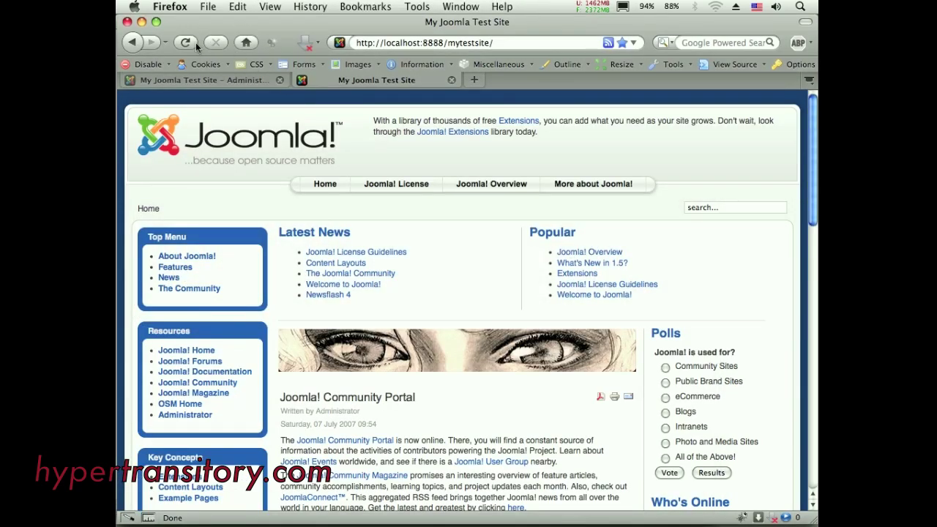
{"action": "left_click", "coordinate": [194, 42]}
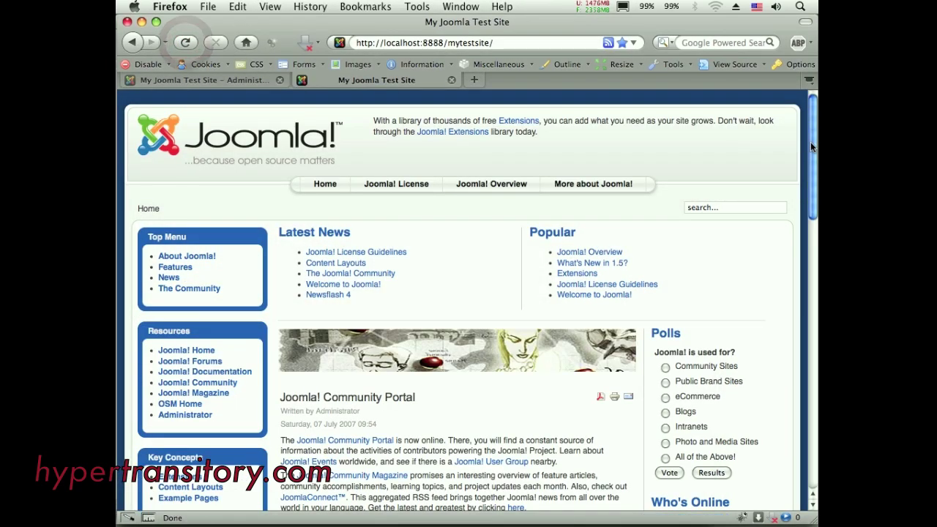
{"action": "scroll", "coordinate": [812, 150], "scroll_direction": "down", "scroll_amount": 15}
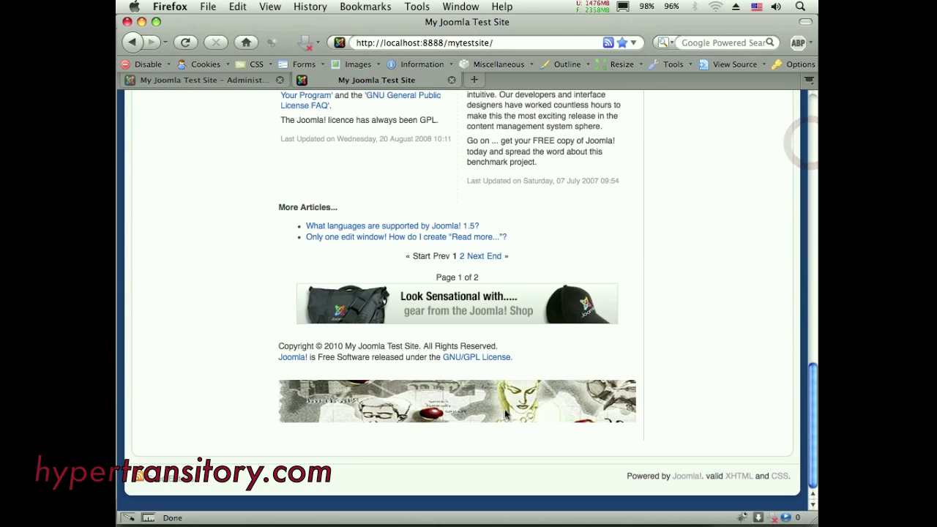
{"action": "scroll", "coordinate": [815, 413], "scroll_direction": "up", "scroll_amount": 15}
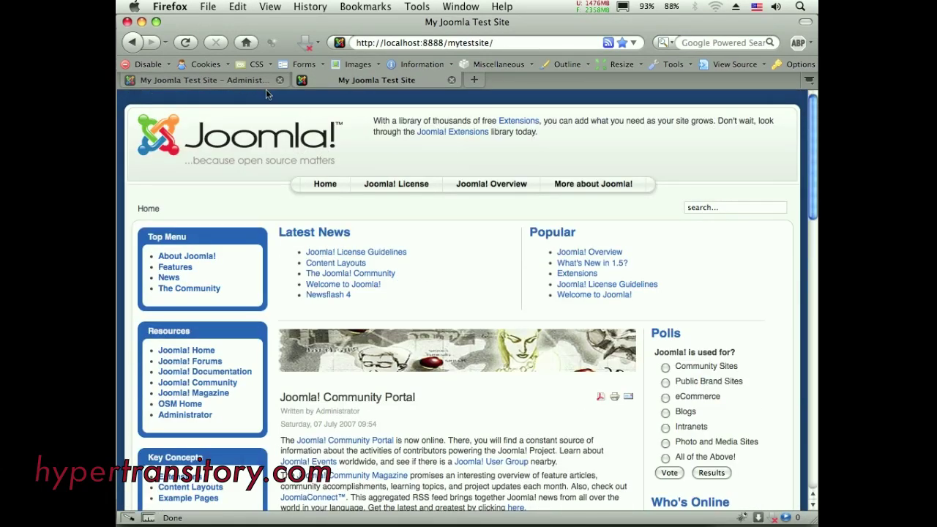
Review the Random Image module's settings in the administration and compare them with both topcomponent placements on the home page
{"action": "left_click", "coordinate": [249, 81]}
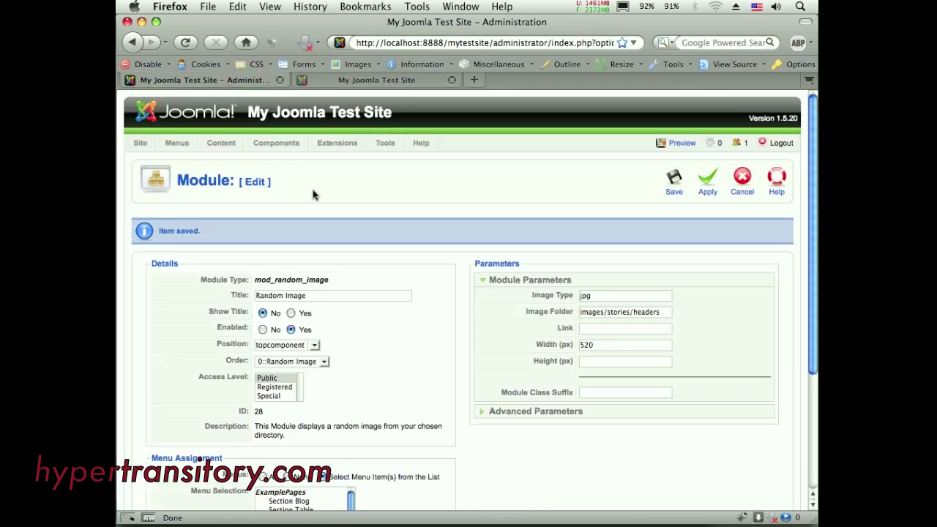
{"action": "left_click", "coordinate": [407, 82]}
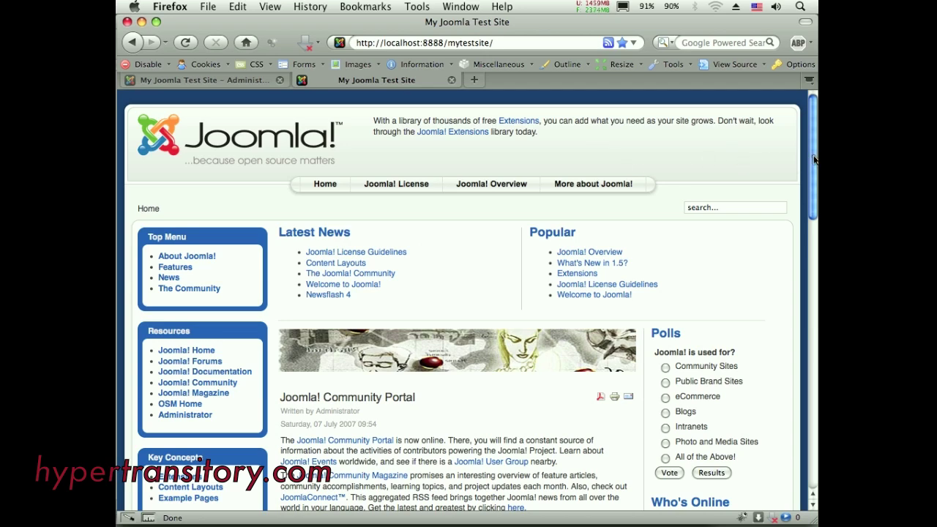
{"action": "mouse_move", "coordinate": [814, 162]}
{"action": "left_mouse_down"}
{"action": "mouse_move", "coordinate": [812, 238]}
{"action": "mouse_move", "coordinate": [808, 144]}
{"action": "left_mouse_up"}
{"action": "scroll", "coordinate": [815, 153], "scroll_direction": "down", "scroll_amount": 10}
{"action": "scroll", "coordinate": [798, 150], "scroll_direction": "up", "scroll_amount": 10}
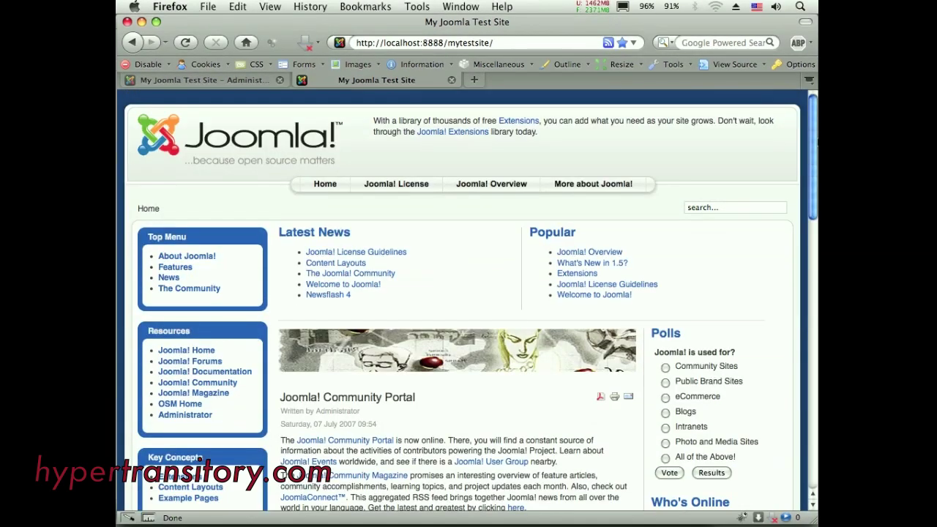